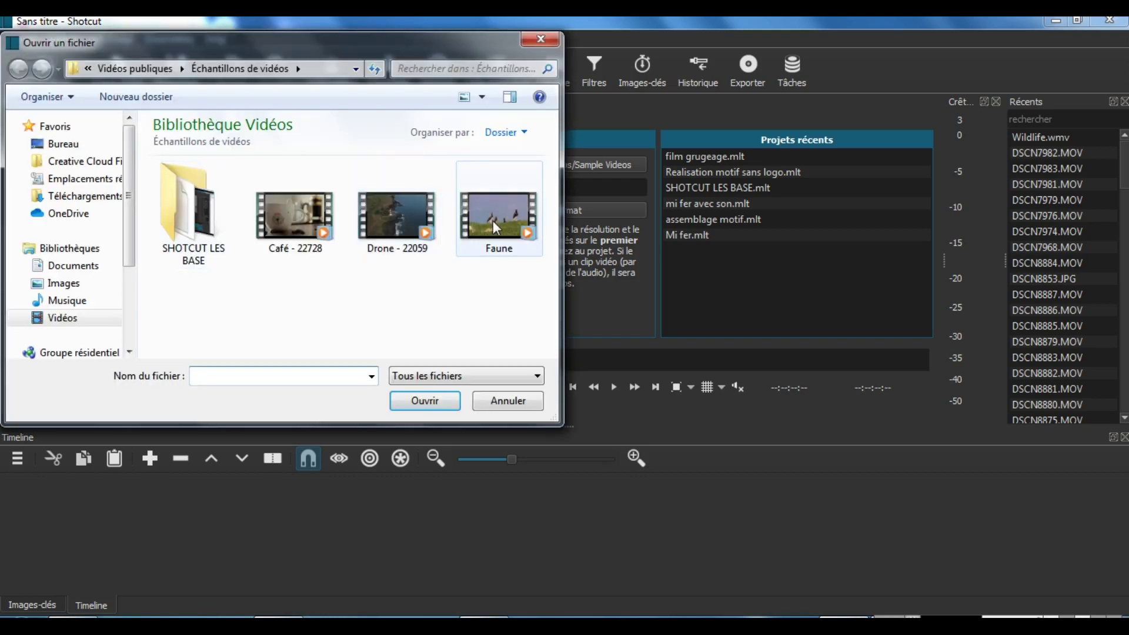
Open the Faune sample video and add it to the playlist
{"action": "left_click", "coordinate": [493, 220]}
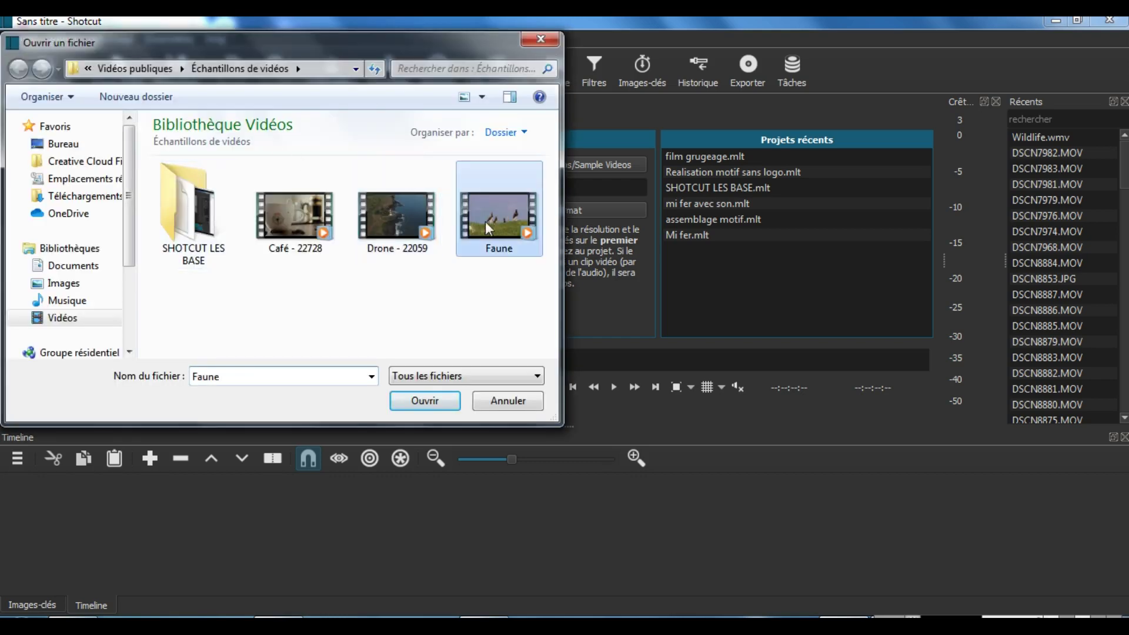
{"action": "left_click", "coordinate": [426, 405]}
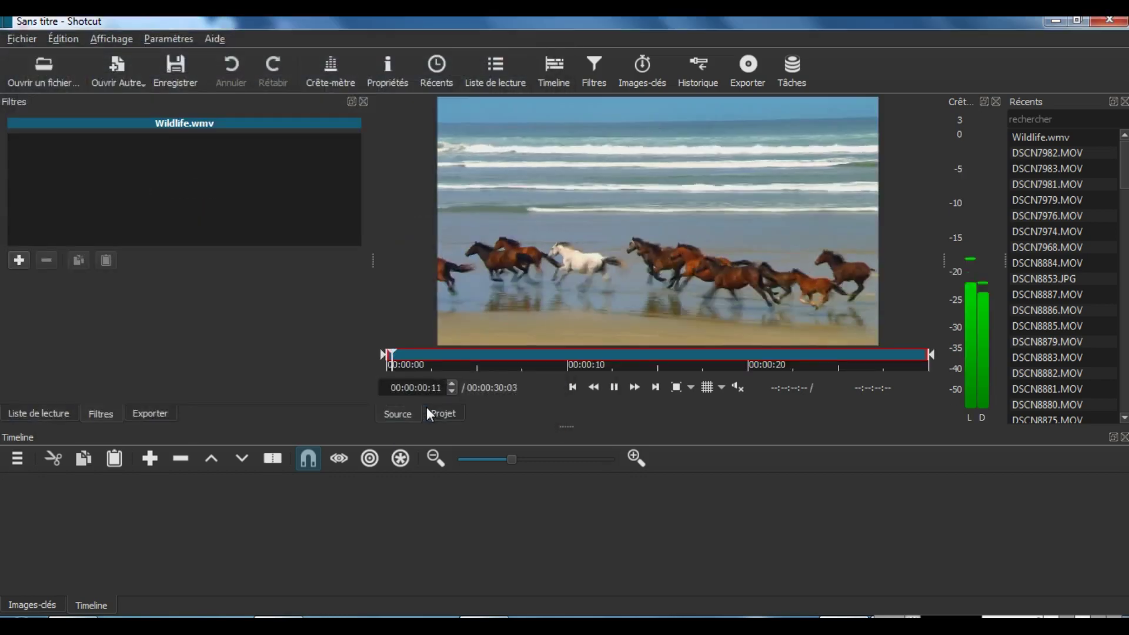
{"action": "left_click", "coordinate": [501, 73]}
{"action": "left_click_drag", "start_coordinate": [534, 288], "coordinate": [122, 147]}
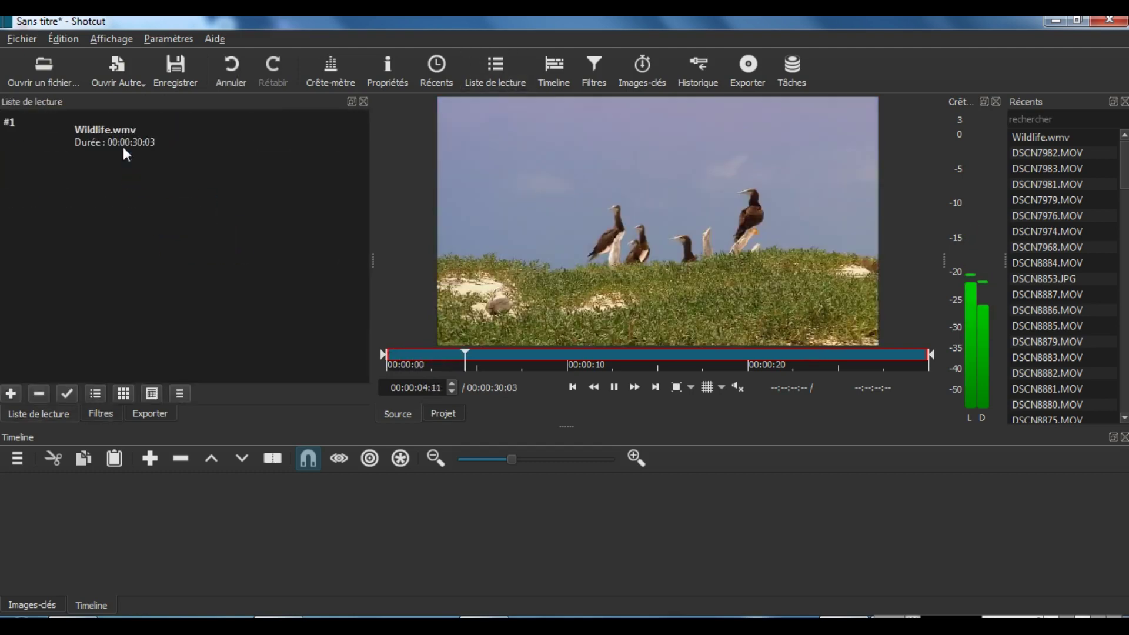
Add a video track to the timeline and append the Wildlife.wmv playlist clip to it
{"action": "left_click", "coordinate": [15, 460]}
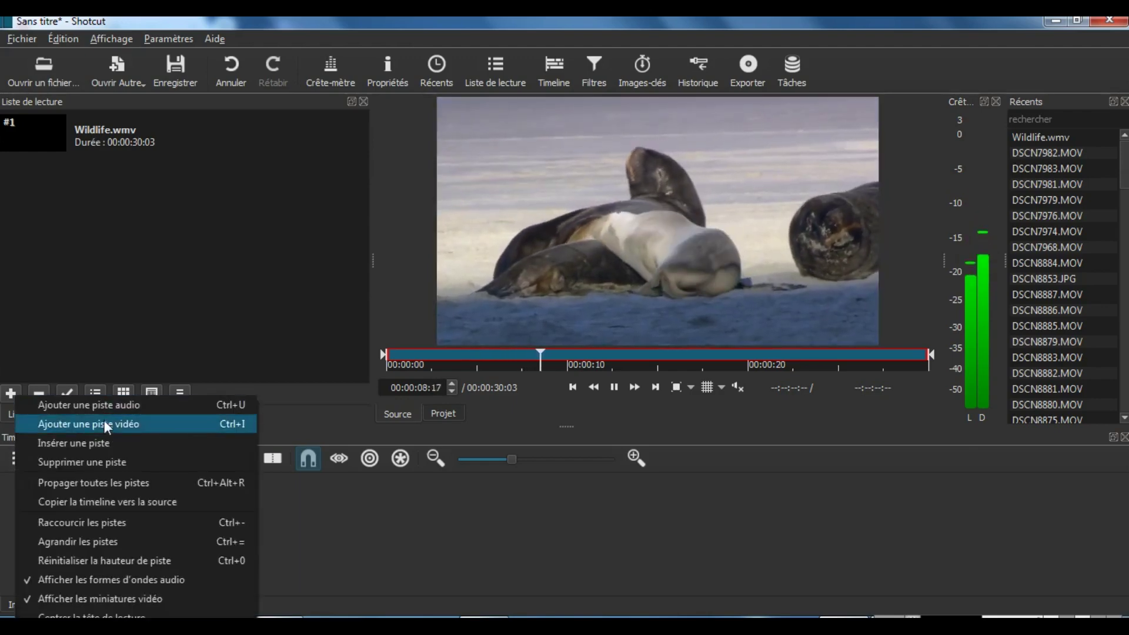
{"action": "left_click", "coordinate": [103, 420]}
{"action": "double_click", "coordinate": [136, 136]}
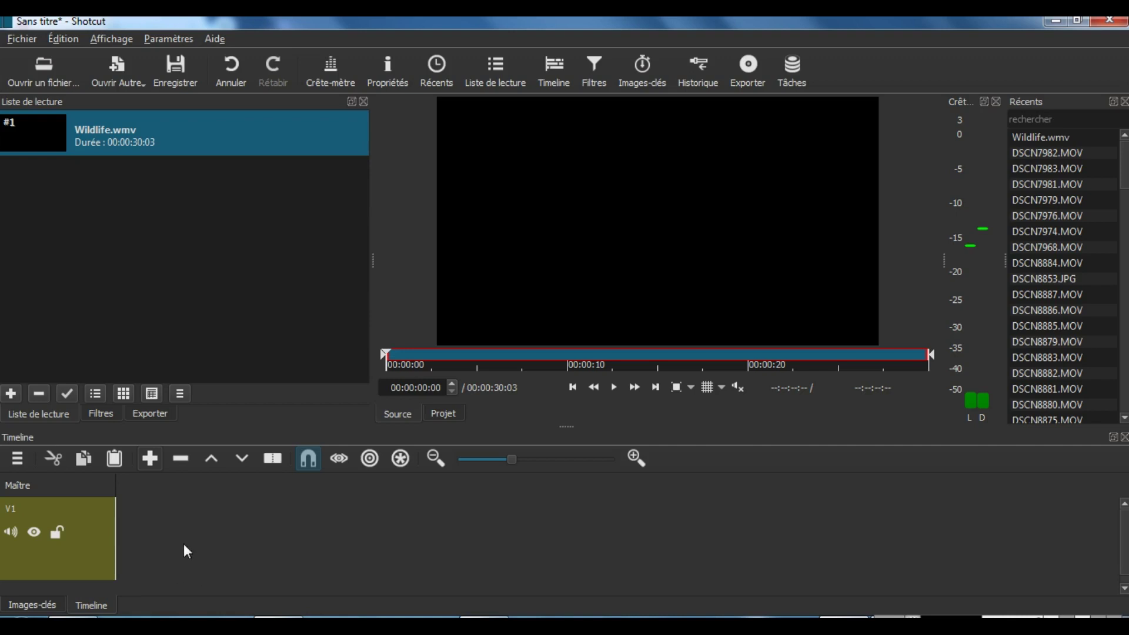
{"action": "key", "text": "a"}
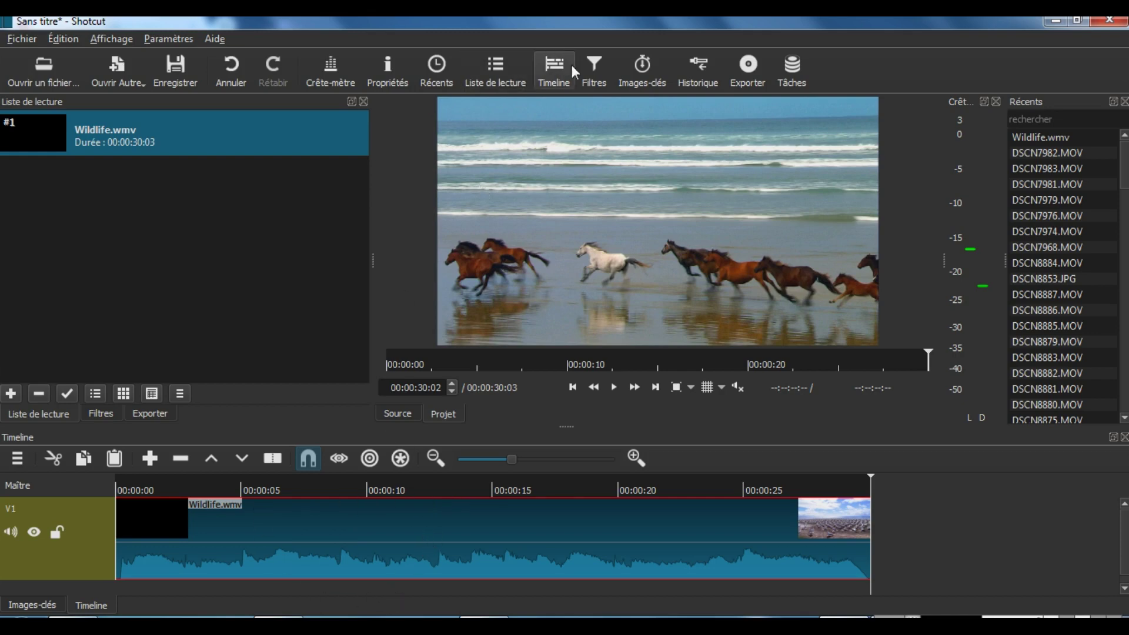
Add the Text: 3D video filter to the Wildlife.wmv clip
{"action": "left_click", "coordinate": [594, 72]}
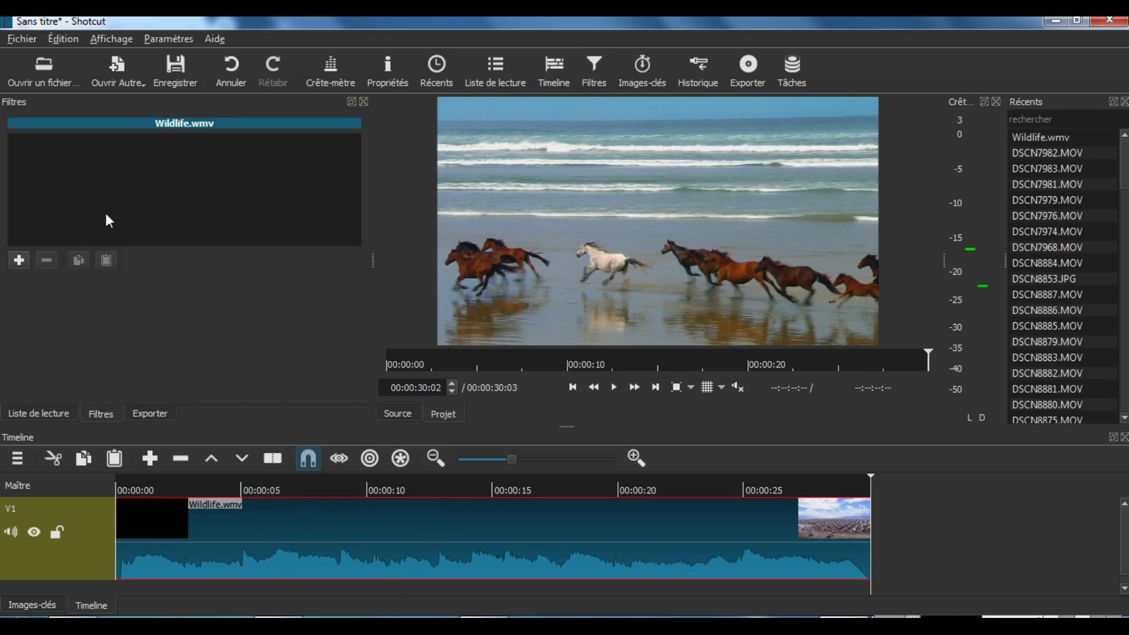
{"action": "left_click", "coordinate": [19, 259]}
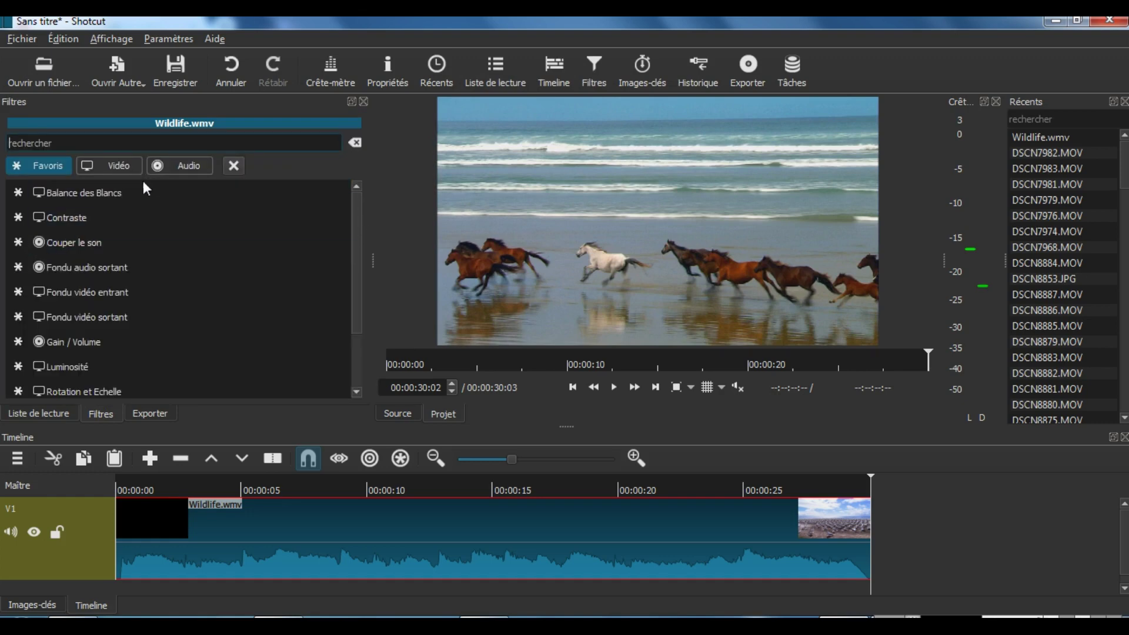
{"action": "left_click", "coordinate": [121, 164]}
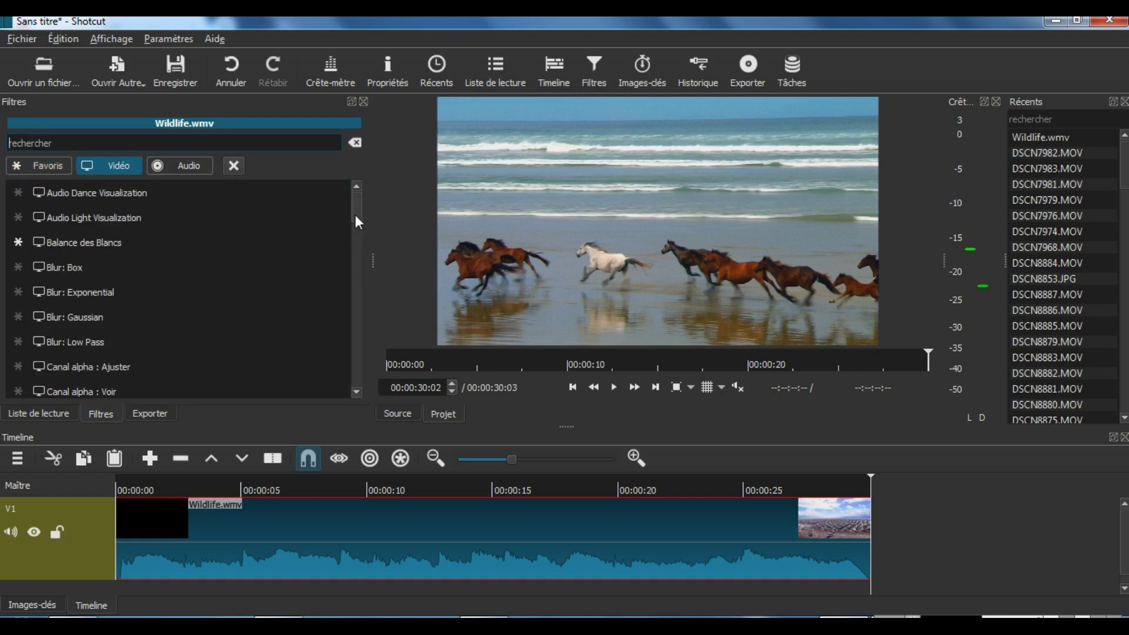
{"action": "left_click_drag", "start_coordinate": [355, 216], "coordinate": [371, 358]}
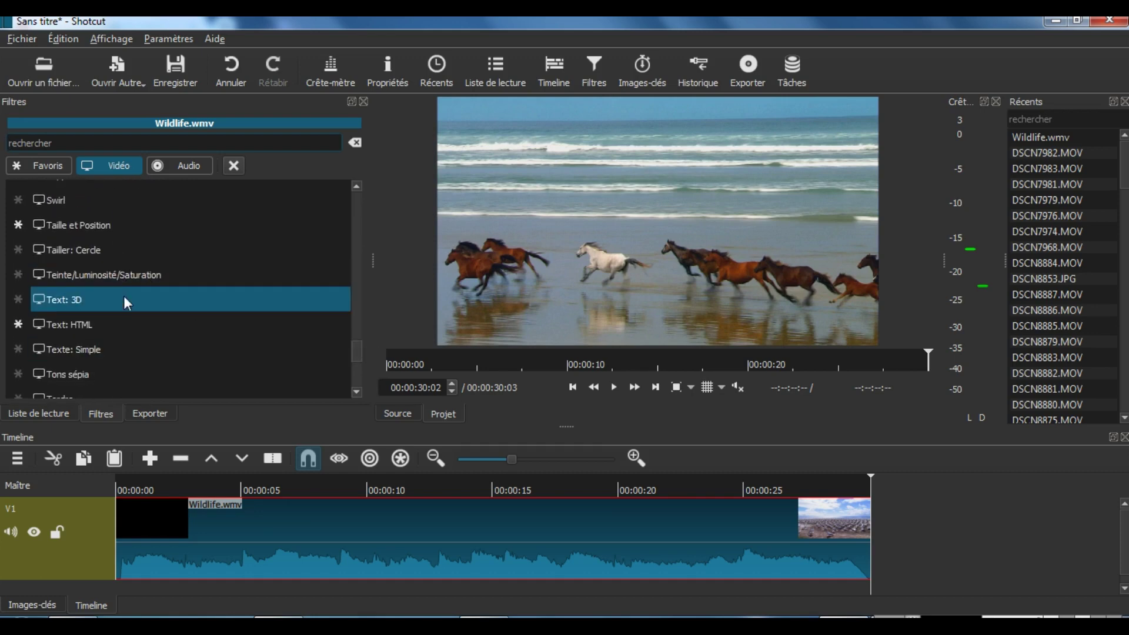
{"action": "left_click", "coordinate": [149, 299]}
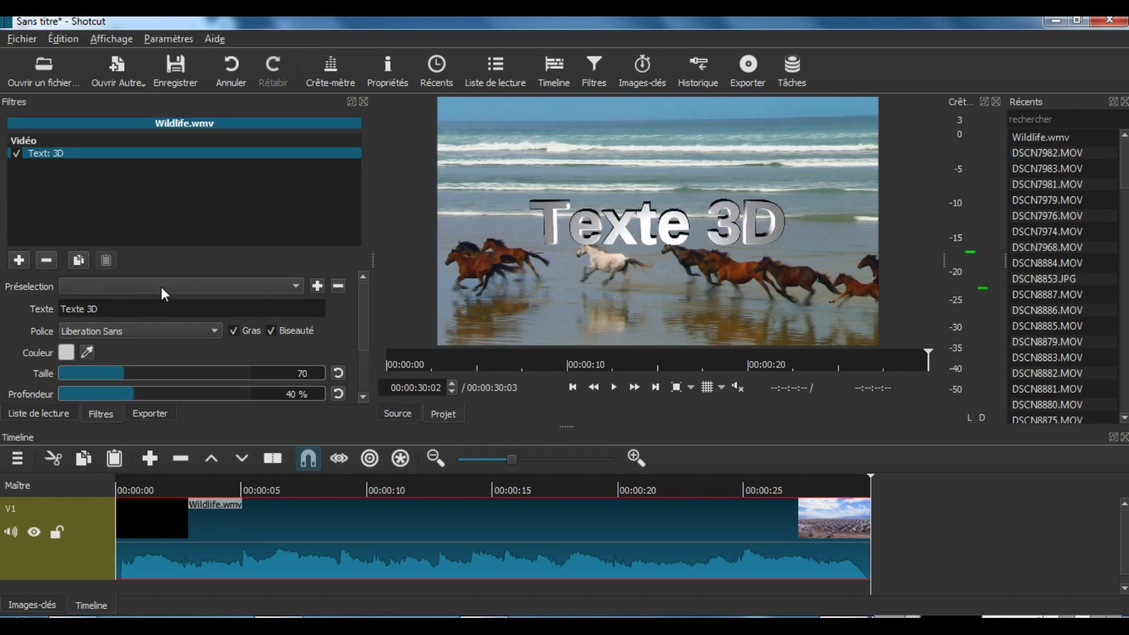
Set the 3D text's font to Helvetiker and its colour to dark blue #00007f
{"action": "left_click", "coordinate": [188, 334]}
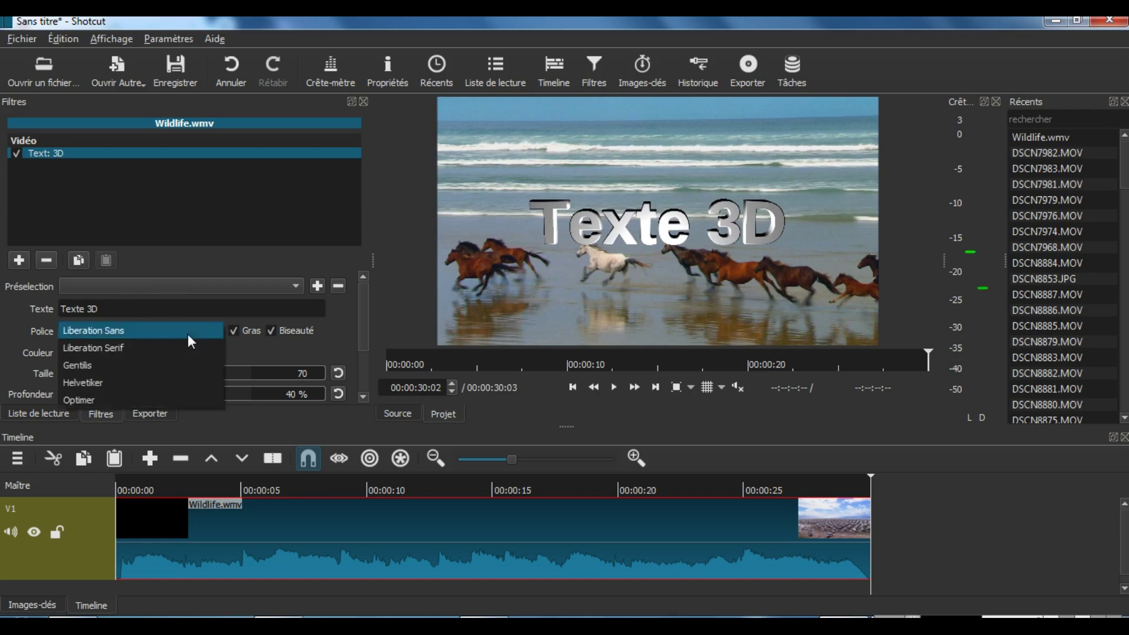
{"action": "left_click", "coordinate": [118, 384]}
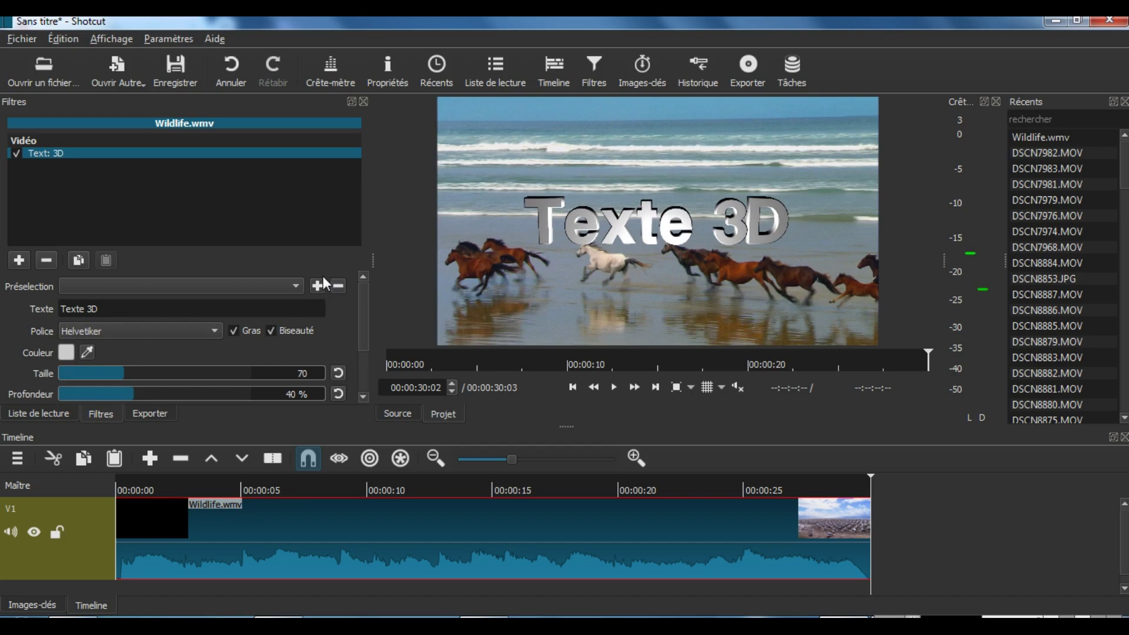
{"action": "left_click", "coordinate": [65, 353]}
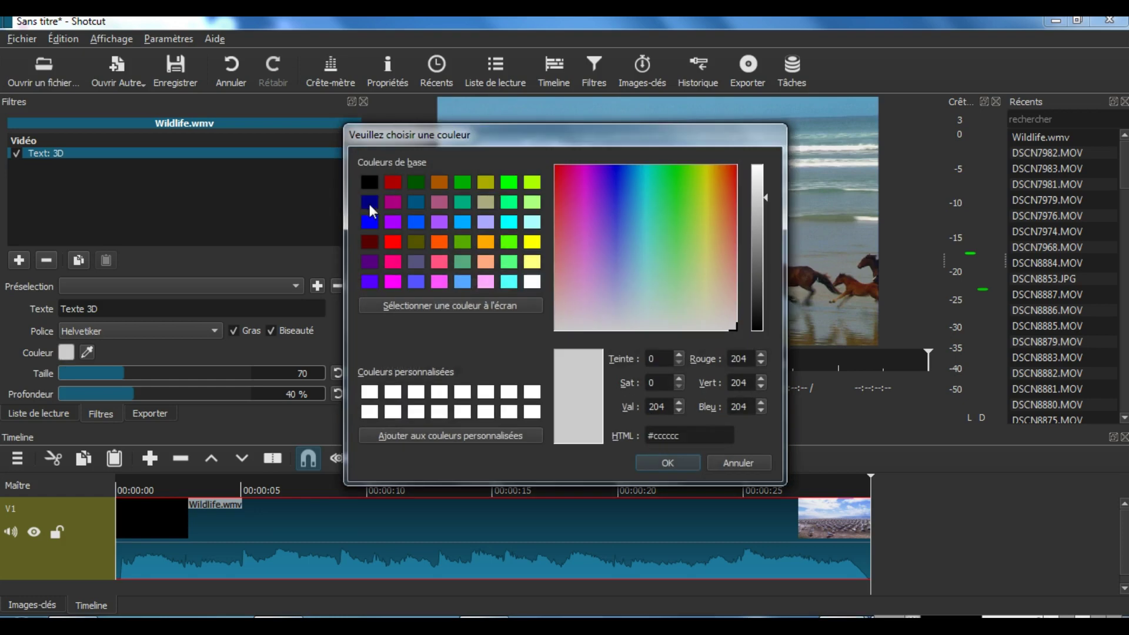
{"action": "left_click", "coordinate": [370, 202]}
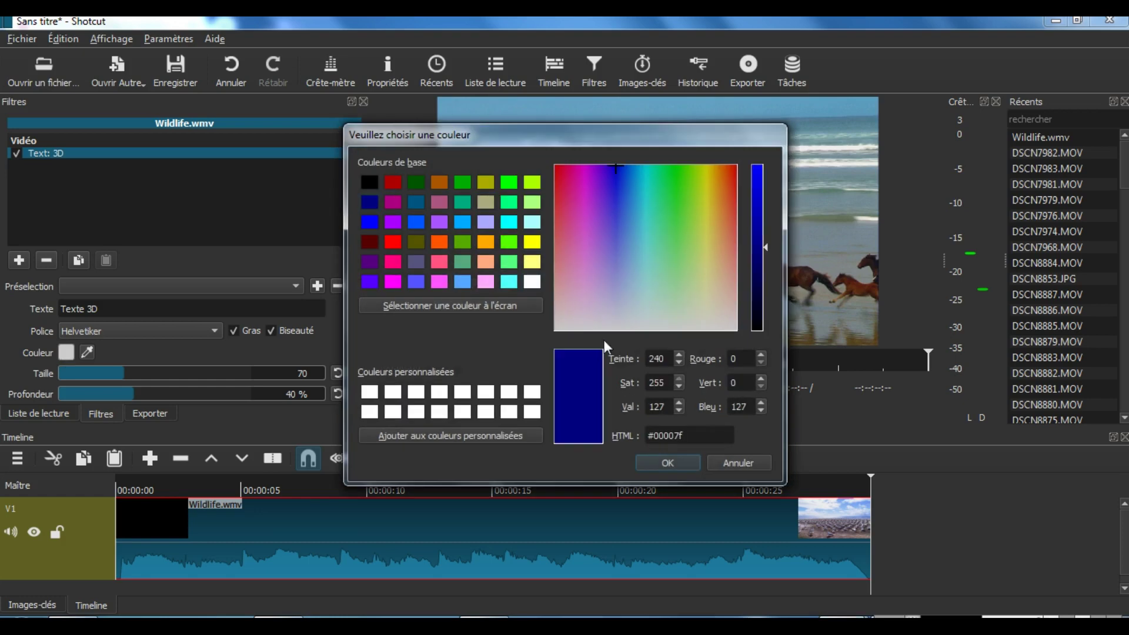
{"action": "left_click", "coordinate": [658, 463]}
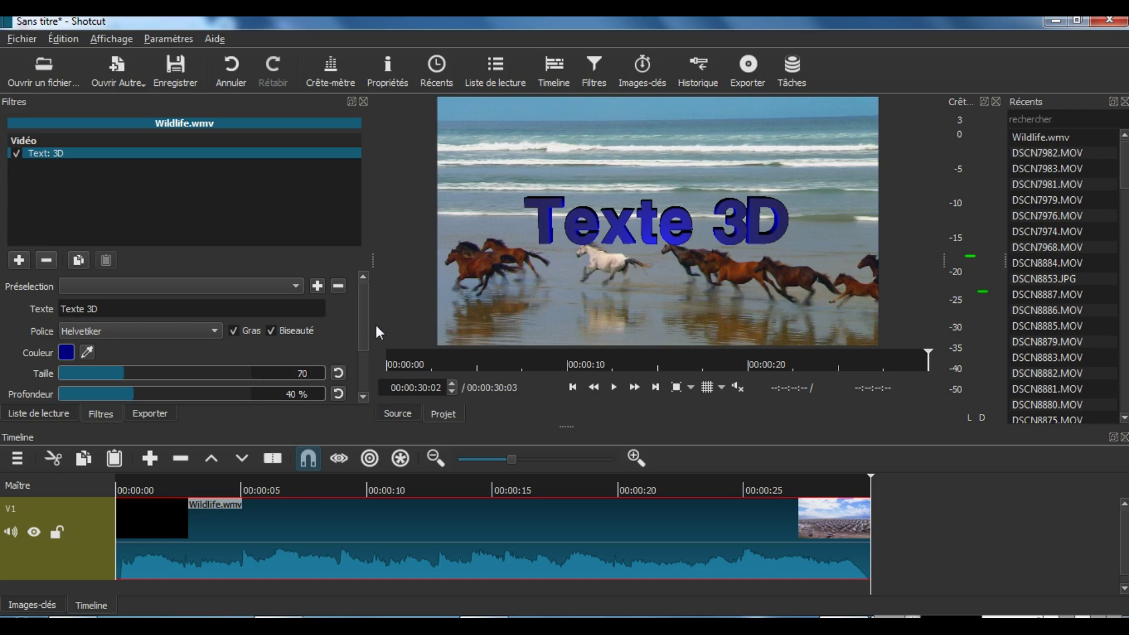
Review the remaining 3D text settings and play the clip from the start to preview the title
{"action": "left_click_drag", "start_coordinate": [361, 325], "coordinate": [365, 376]}
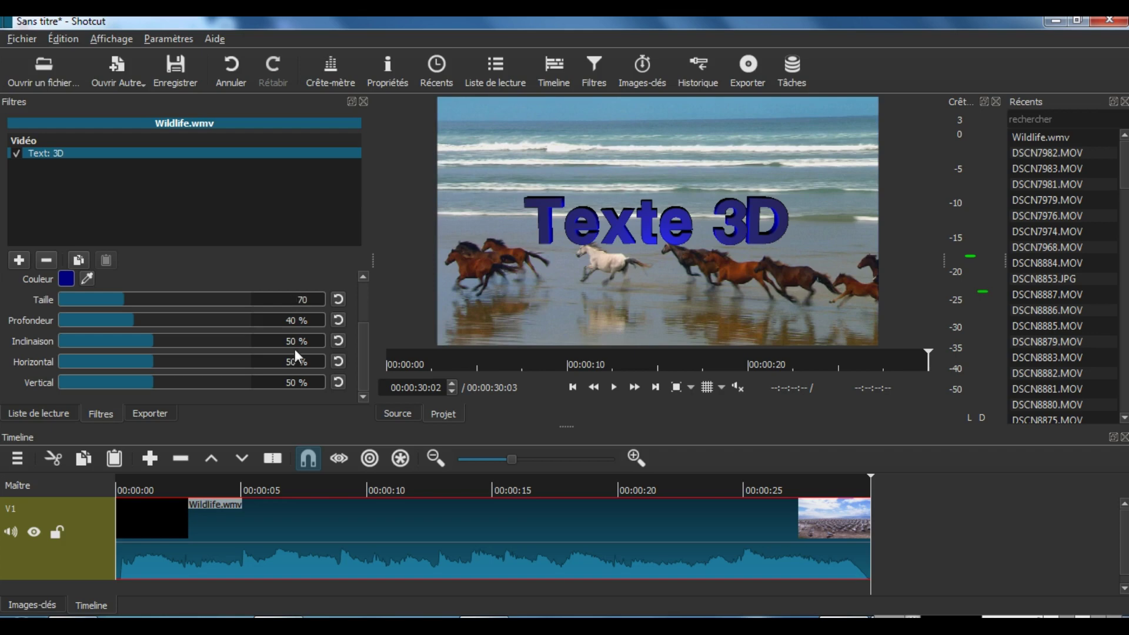
{"action": "mouse_move", "coordinate": [364, 376]}
{"action": "left_mouse_down"}
{"action": "mouse_move", "coordinate": [365, 325]}
{"action": "mouse_move", "coordinate": [366, 367]}
{"action": "left_mouse_up"}
{"action": "left_click", "coordinate": [124, 486]}
{"action": "left_click", "coordinate": [614, 388]}
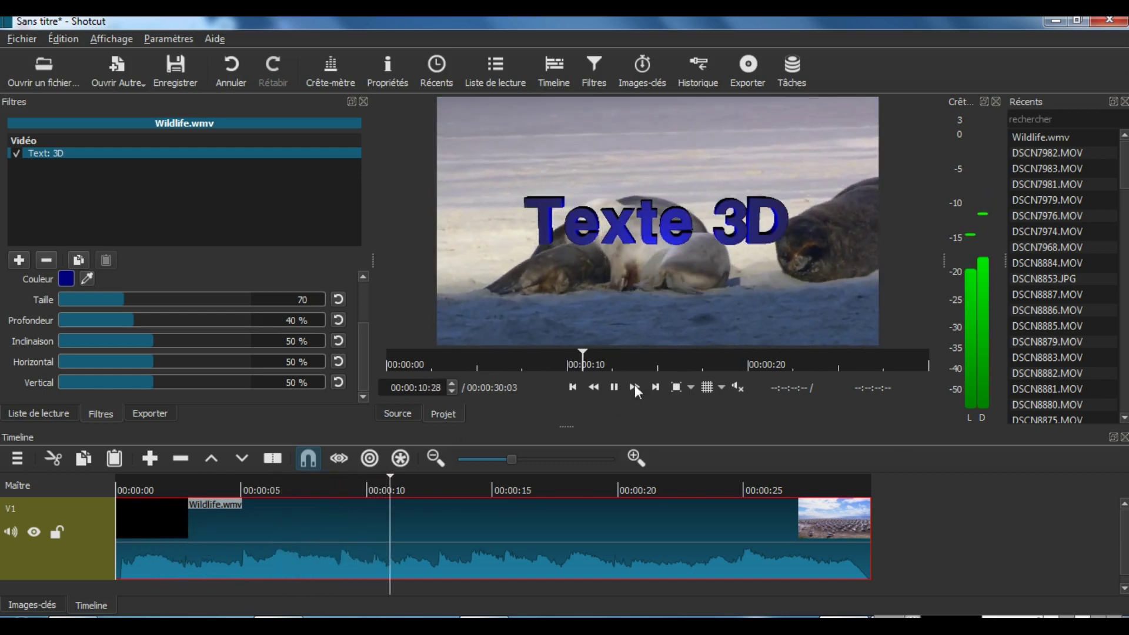
{"action": "left_click", "coordinate": [612, 387]}
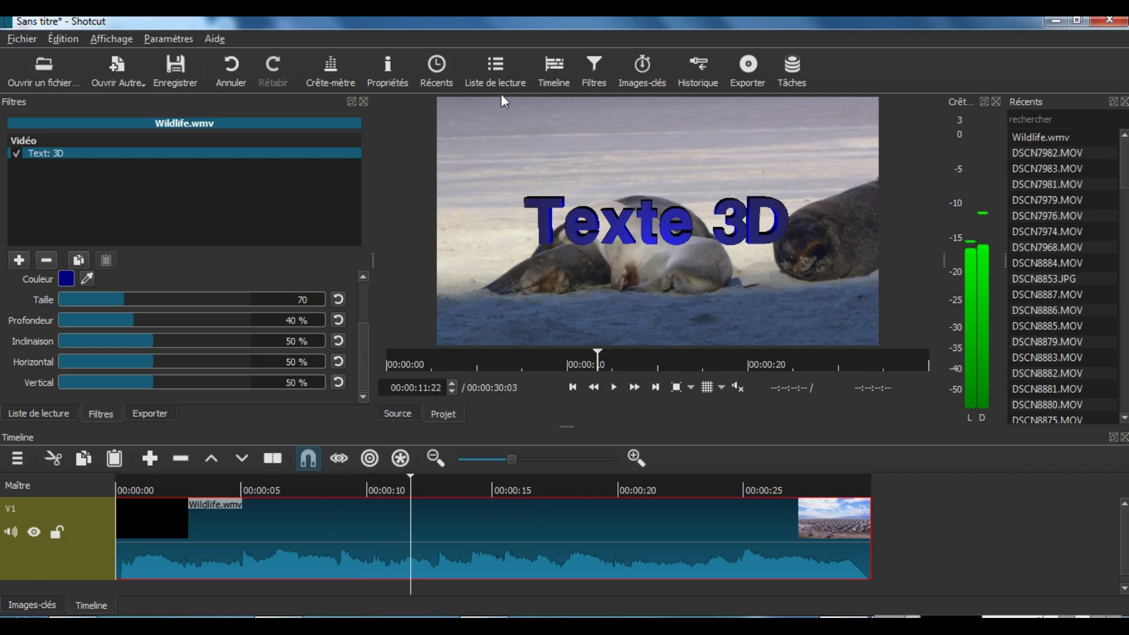
Trim the 3D text filter in the keyframes view to run from about 1.5 to 3.5 seconds
{"action": "left_click", "coordinate": [642, 66]}
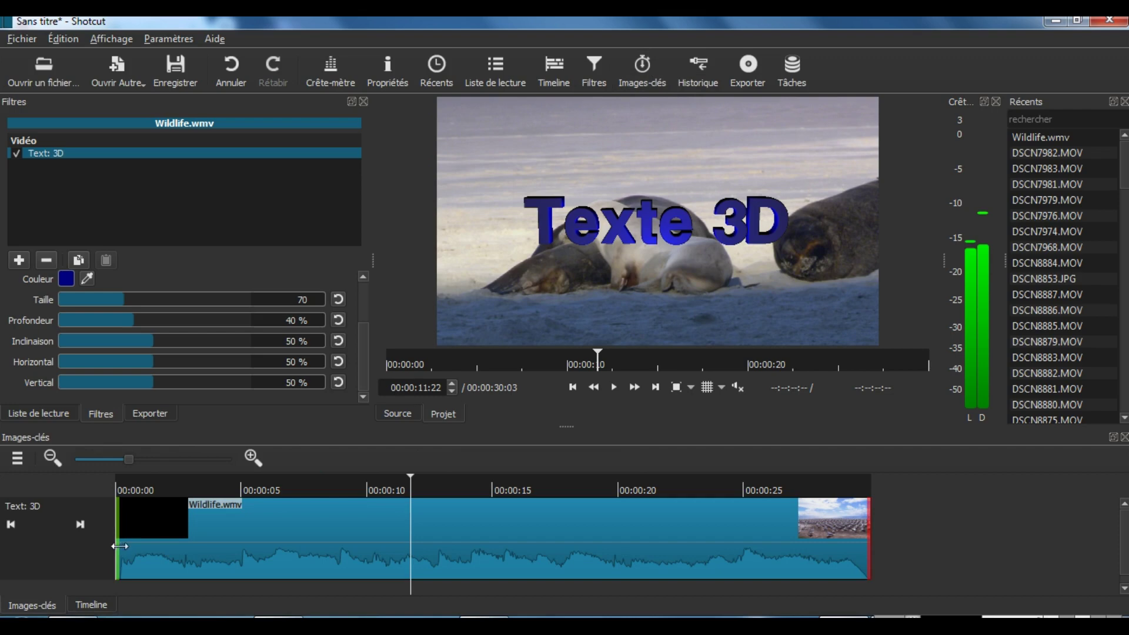
{"action": "left_click_drag", "start_coordinate": [129, 547], "coordinate": [165, 545]}
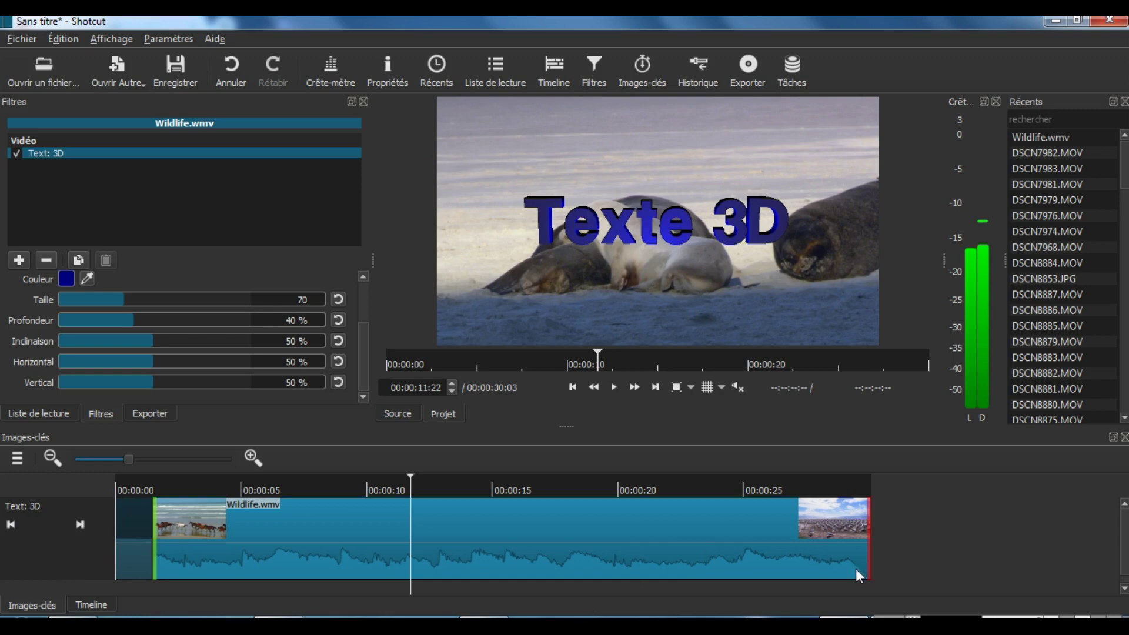
{"action": "left_click_drag", "start_coordinate": [863, 548], "coordinate": [195, 567]}
Return to the timeline and play from the beginning to check the 3D text's timing
{"action": "left_click", "coordinate": [135, 489]}
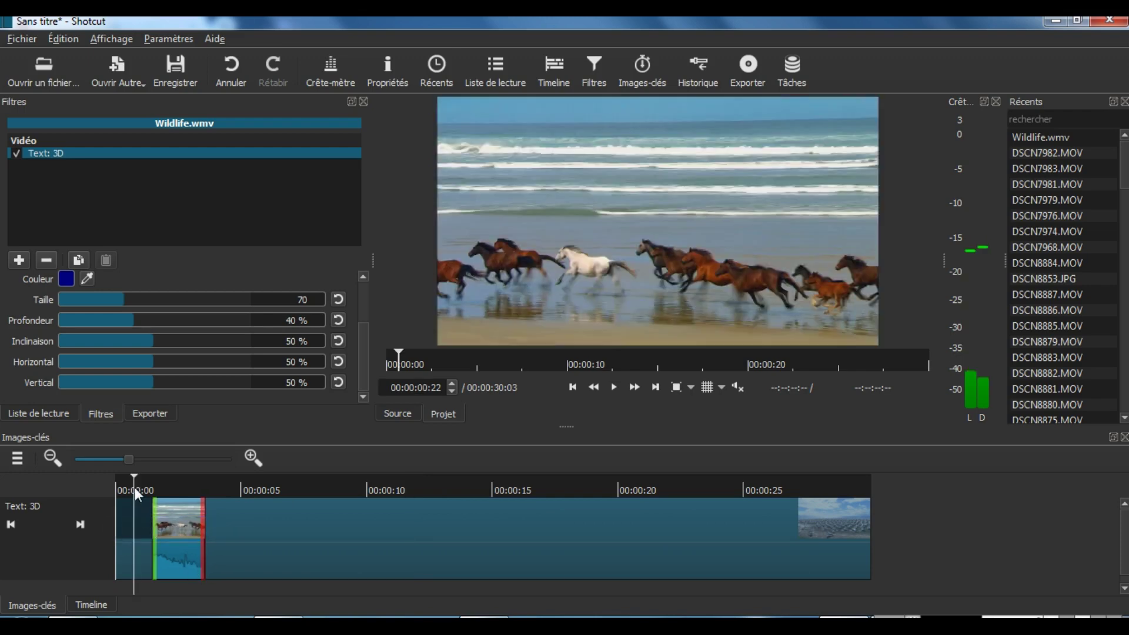
{"action": "left_click", "coordinate": [95, 605]}
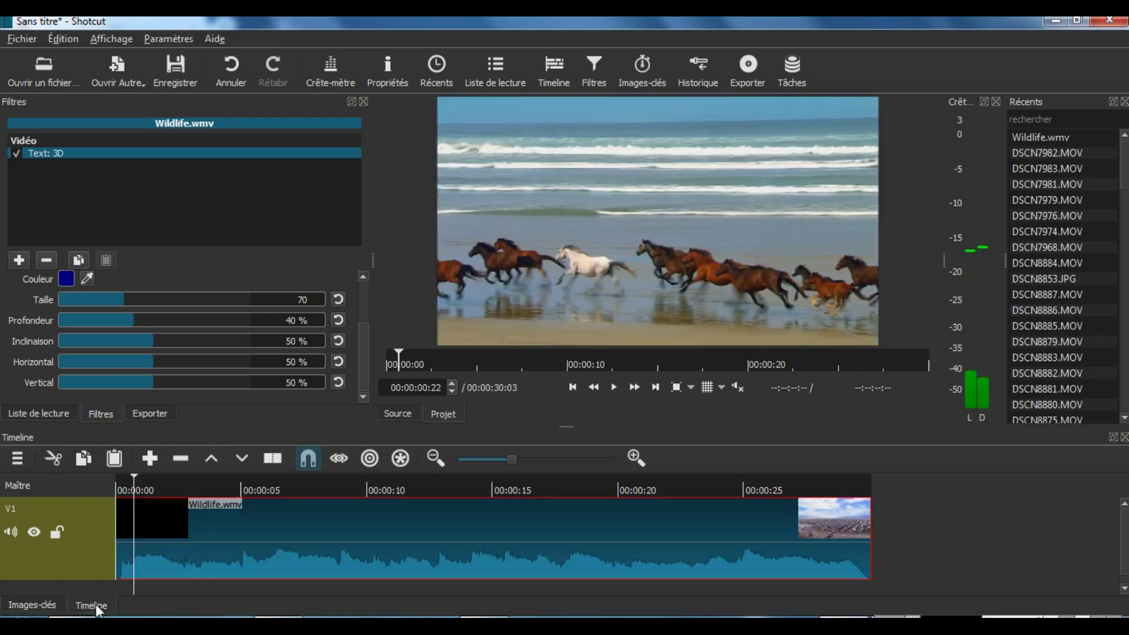
{"action": "left_click", "coordinate": [573, 388]}
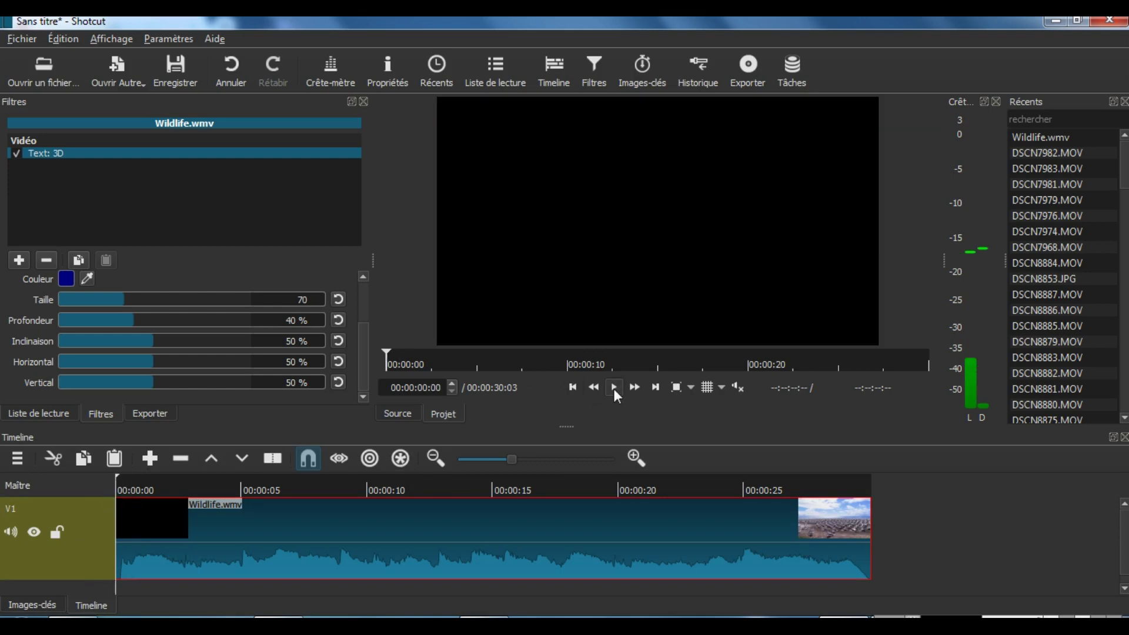
{"action": "left_click", "coordinate": [613, 388]}
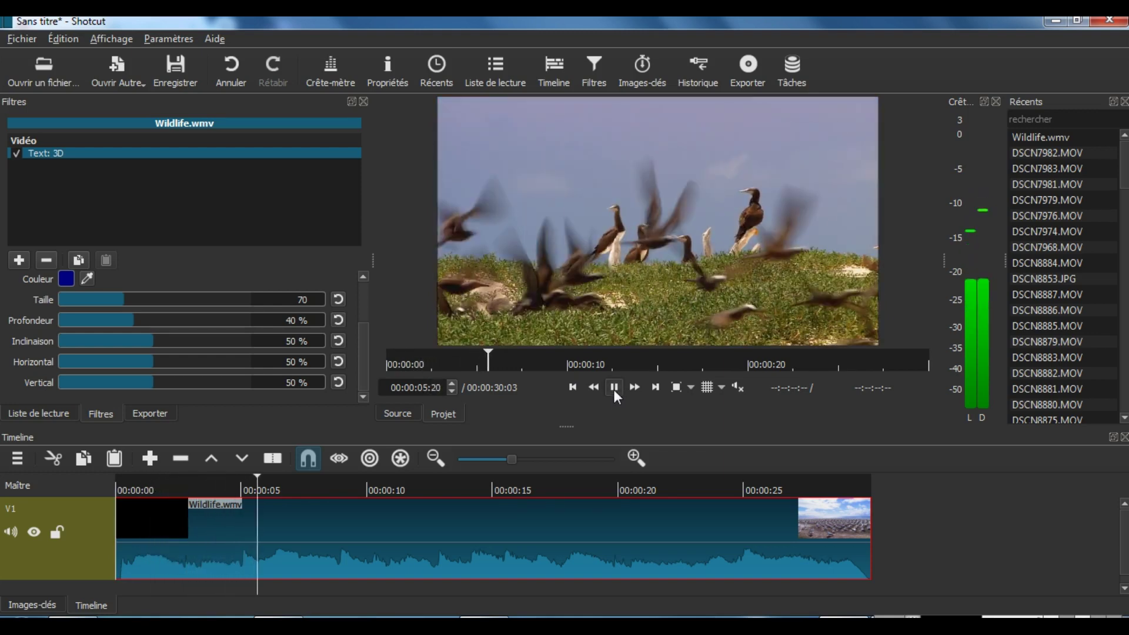
{"action": "left_click", "coordinate": [612, 390]}
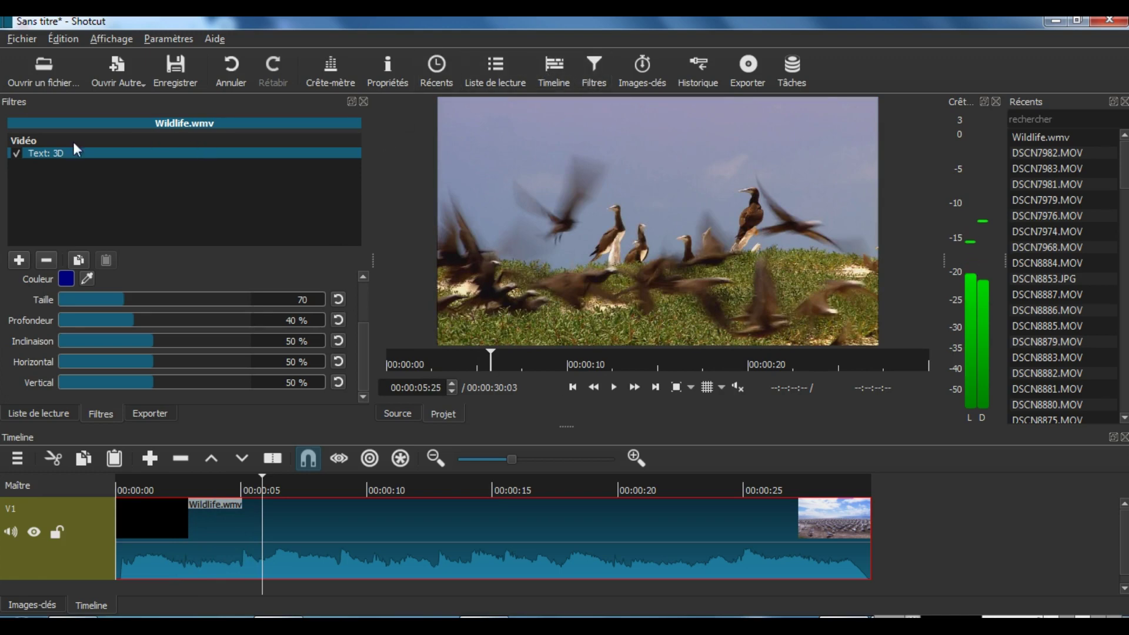
Add the Texte: Simple video filter to the Wildlife.wmv clip
{"action": "left_click", "coordinate": [19, 262]}
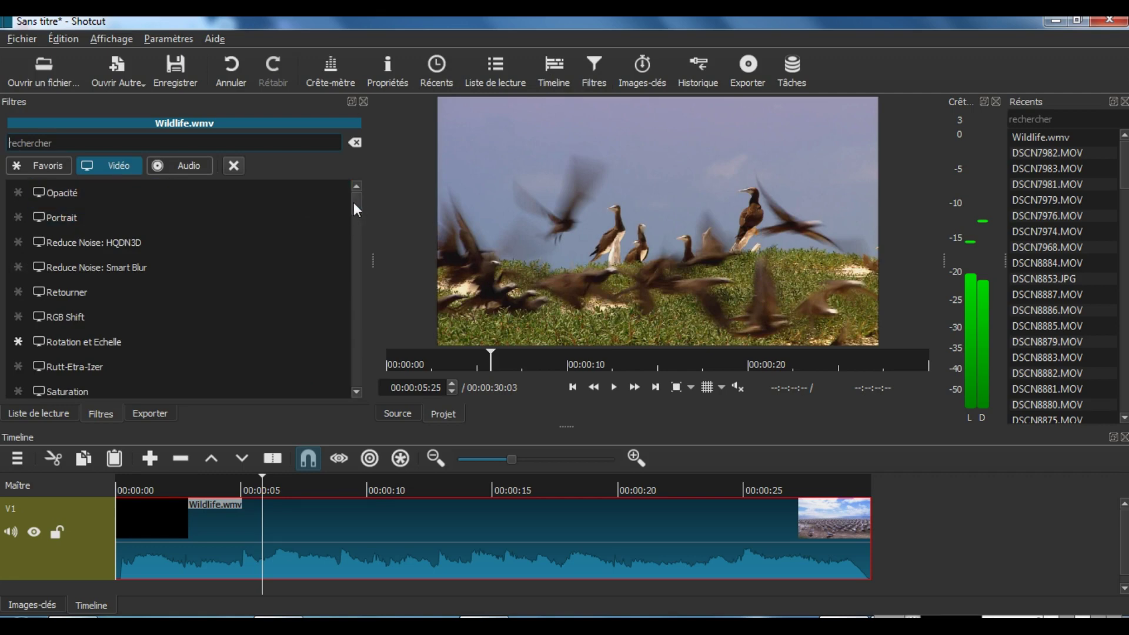
{"action": "left_click_drag", "start_coordinate": [355, 202], "coordinate": [358, 267]}
{"action": "scroll", "coordinate": [360, 268], "scroll_direction": "down", "scroll_amount": 4}
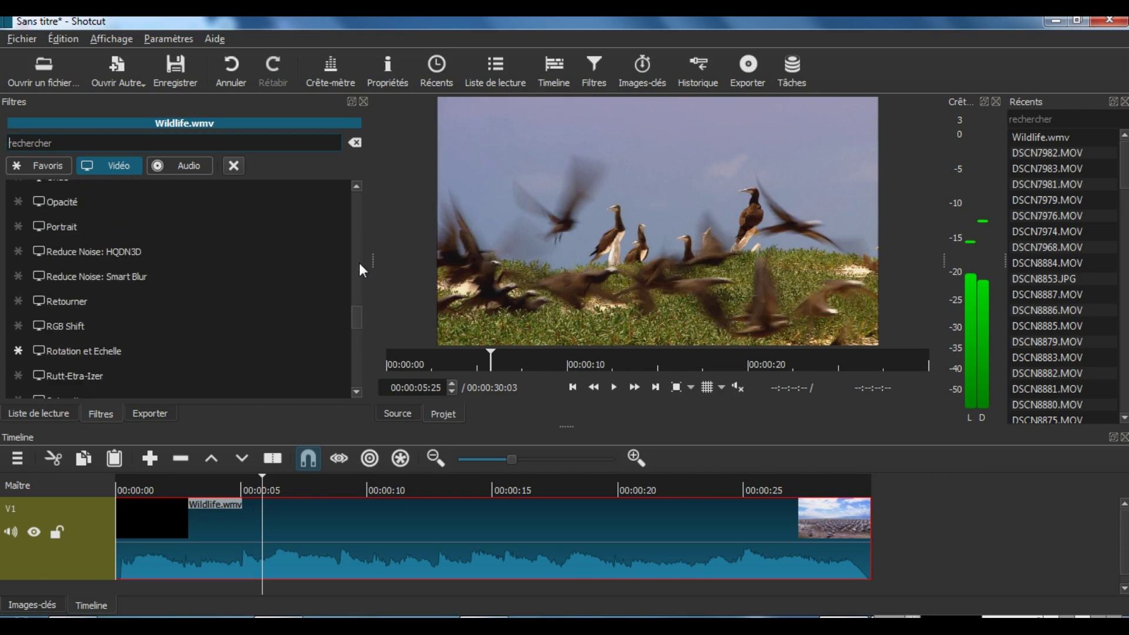
{"action": "left_click_drag", "start_coordinate": [357, 324], "coordinate": [356, 354]}
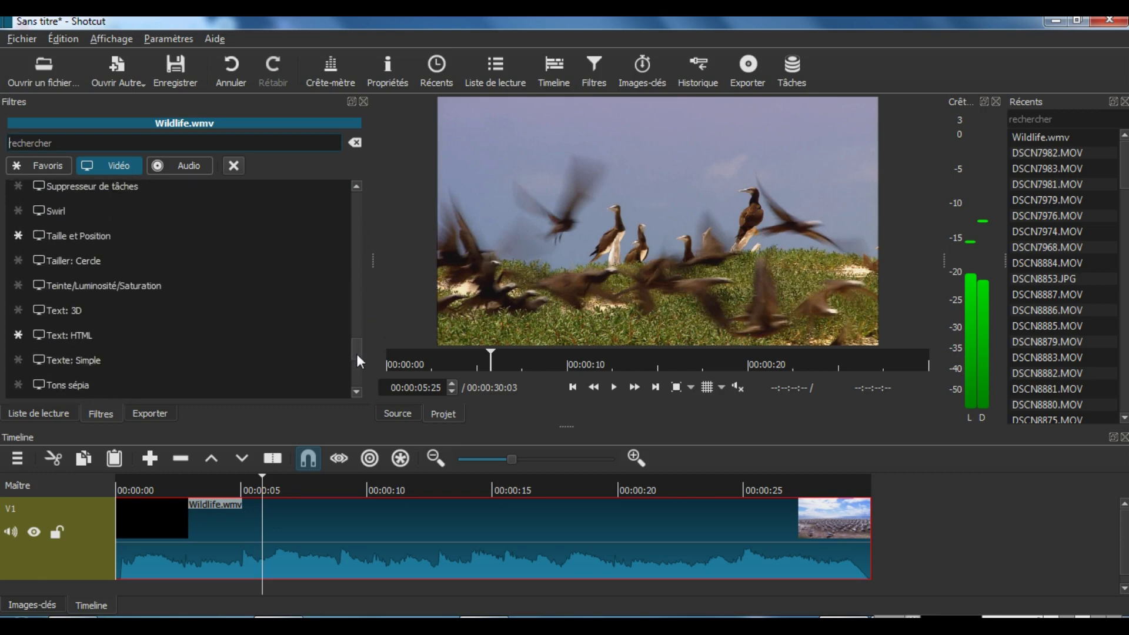
{"action": "left_click", "coordinate": [180, 360]}
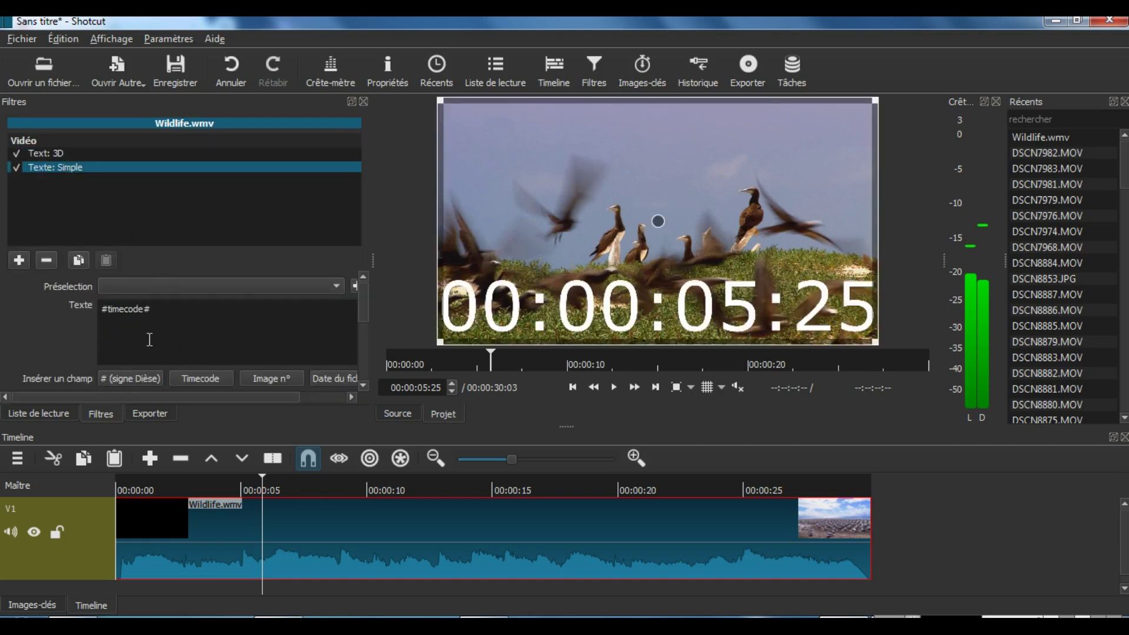
Apply the "Balayage depuis le haut" preset to the simple text filter
{"action": "mouse_move", "coordinate": [362, 309]}
{"action": "left_mouse_down"}
{"action": "mouse_move", "coordinate": [366, 381]}
{"action": "mouse_move", "coordinate": [364, 289]}
{"action": "left_mouse_up"}
{"action": "left_click", "coordinate": [142, 285]}
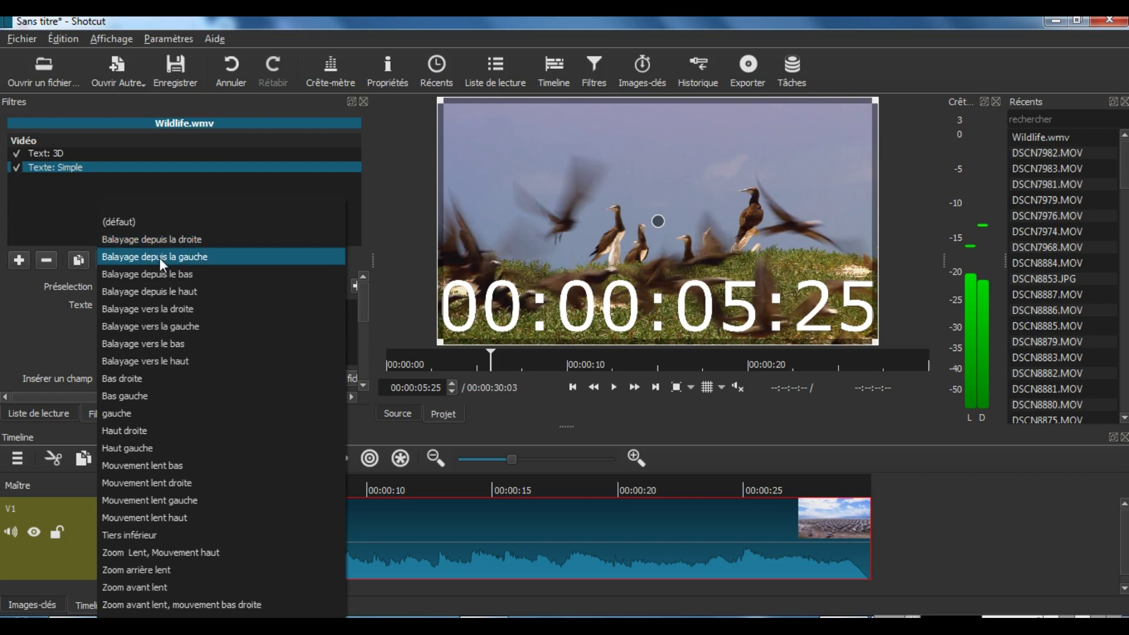
{"action": "left_click", "coordinate": [161, 290]}
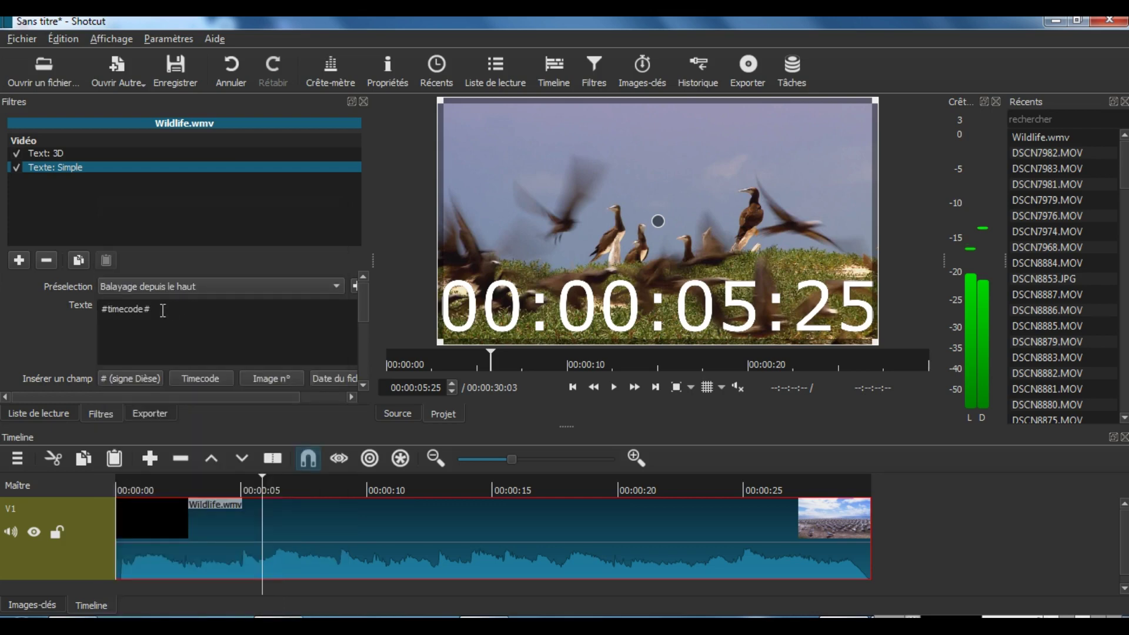
Replace the simple text filter's #timecode# content with "Texte"
{"action": "left_click", "coordinate": [161, 311]}
{"action": "key", "text": "BackSpace"}
{"action": "key", "text": "BackSpace"}
{"action": "key", "text": "BackSpace"}
{"action": "key", "text": "BackSpace"}
{"action": "key", "text": "BackSpace"}
{"action": "key", "text": "BackSpace"}
{"action": "key", "text": "BackSpace"}
{"action": "key", "text": "BackSpace"}
{"action": "key", "text": "BackSpace"}
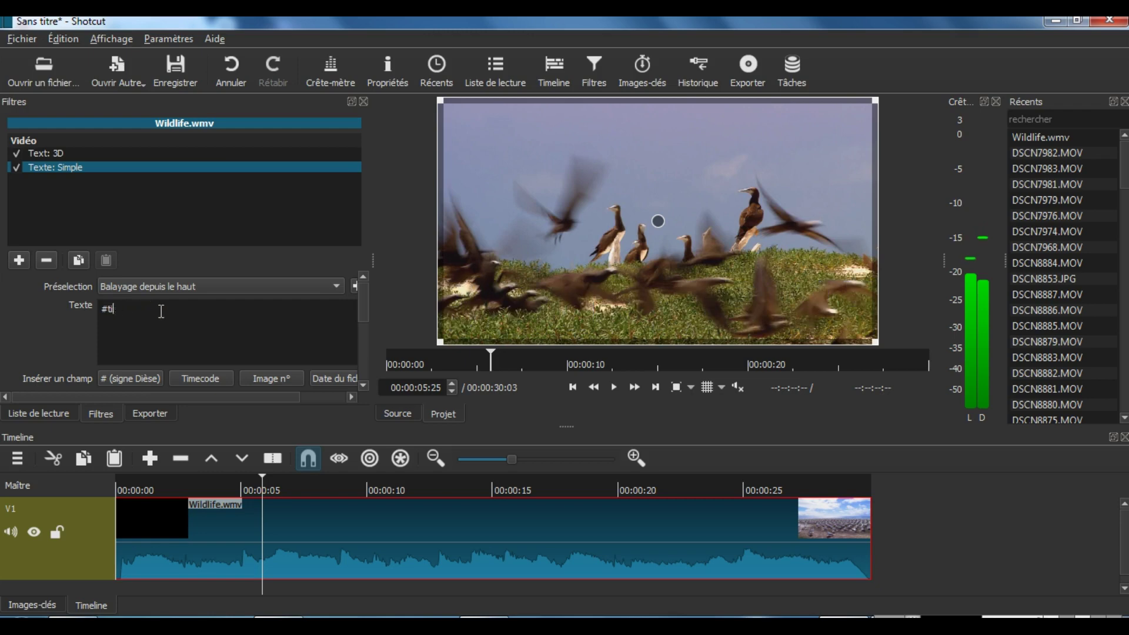
{"action": "key", "text": "Caps_Lock"}
{"action": "type", "text": "T"}
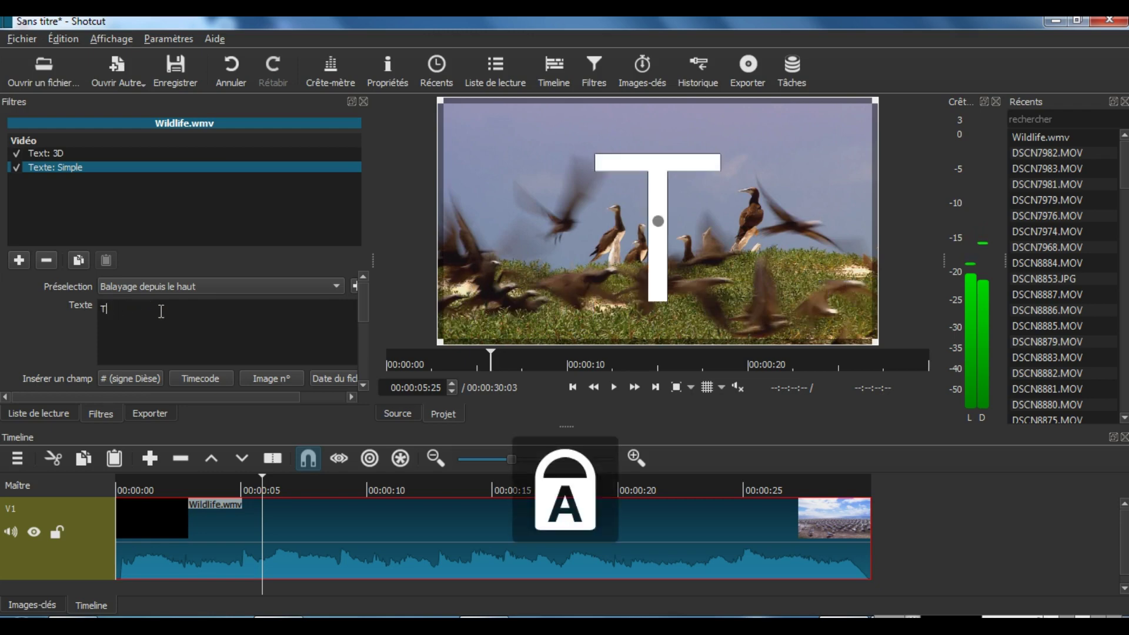
{"action": "key", "text": "Caps_Lock"}
{"action": "type", "text": "exte"}
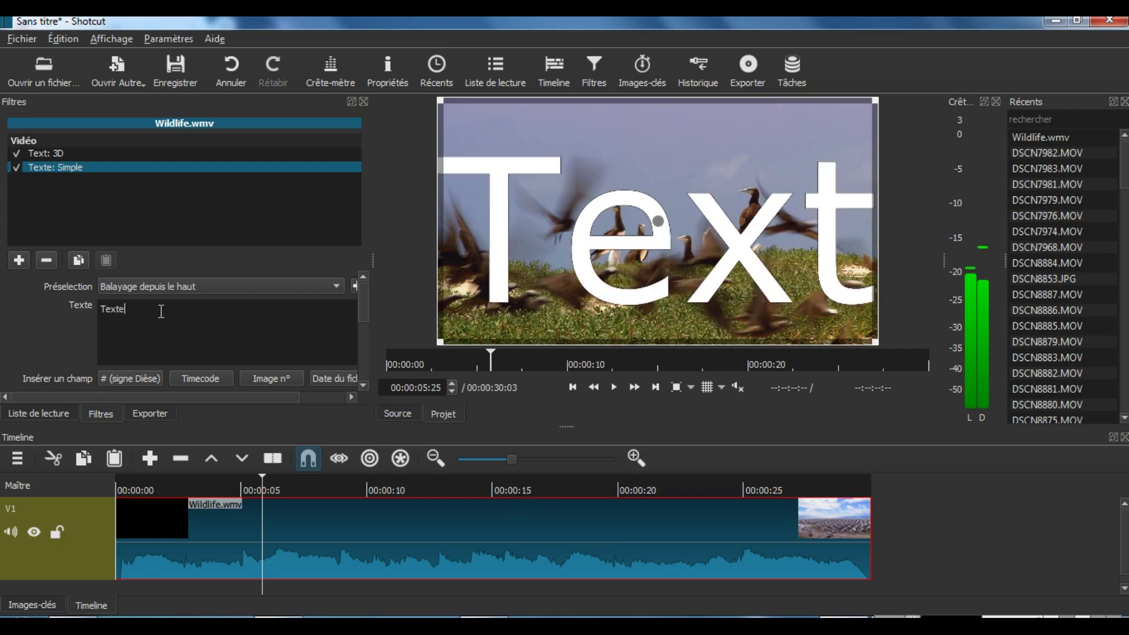
Complete the simple text as "Texte simple" and set its font colour to dark blue #00007f
{"action": "type", "text": " simple"}
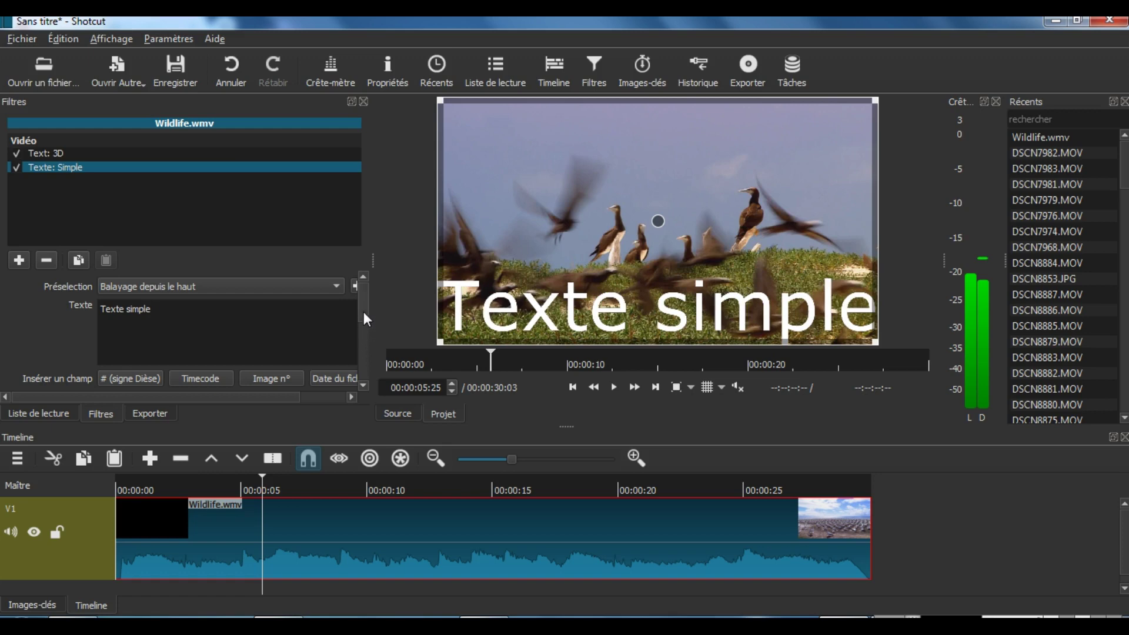
{"action": "left_click_drag", "start_coordinate": [363, 312], "coordinate": [365, 334]}
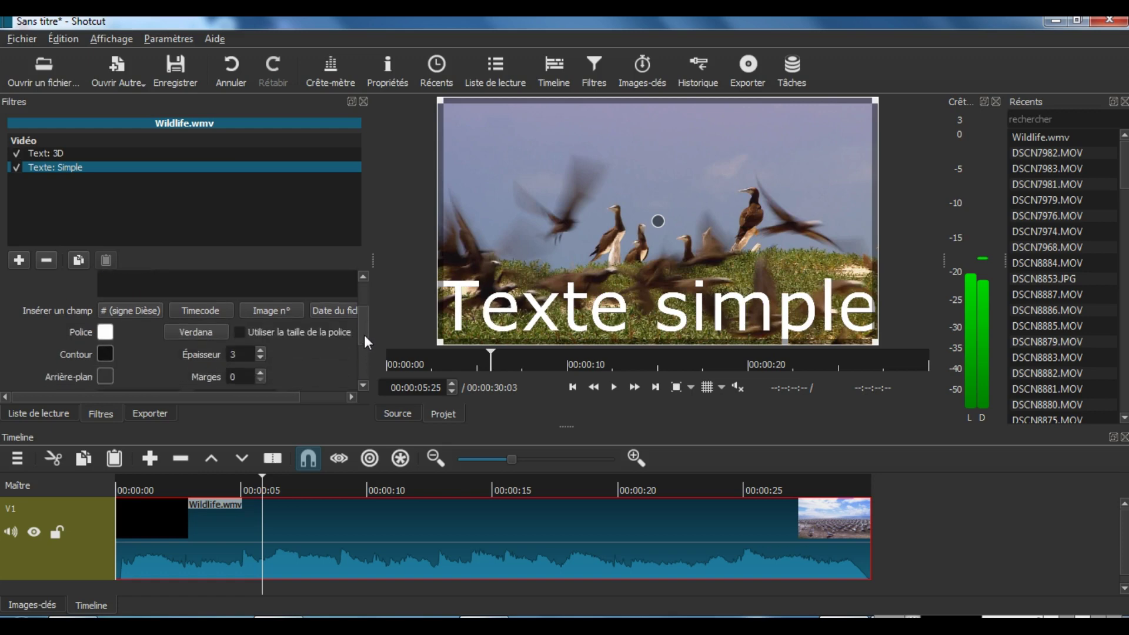
{"action": "left_click", "coordinate": [106, 332]}
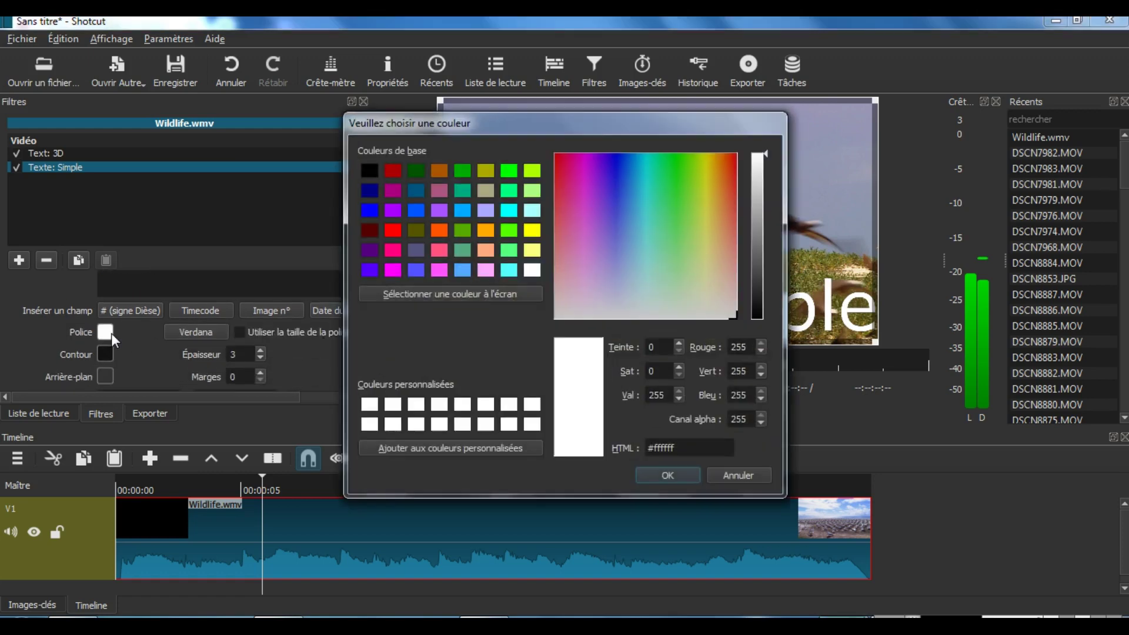
{"action": "left_click", "coordinate": [369, 189]}
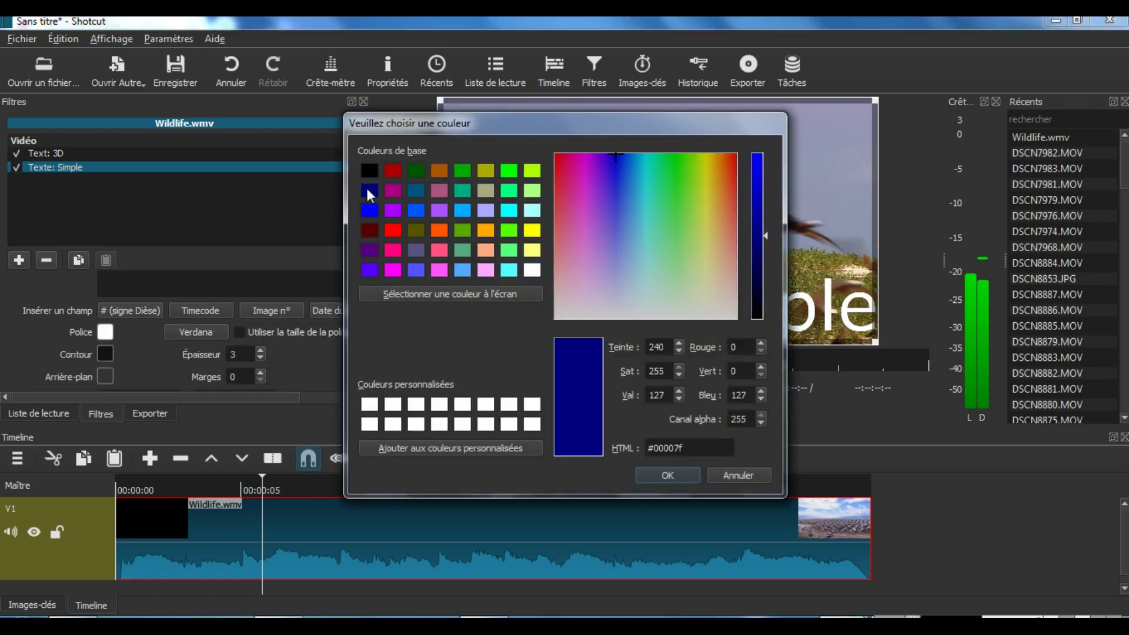
{"action": "left_click", "coordinate": [665, 477]}
Keep Verdana Normal as the simple text's font and set its outline thickness (Épaisseur) to 20
{"action": "left_click", "coordinate": [202, 330]}
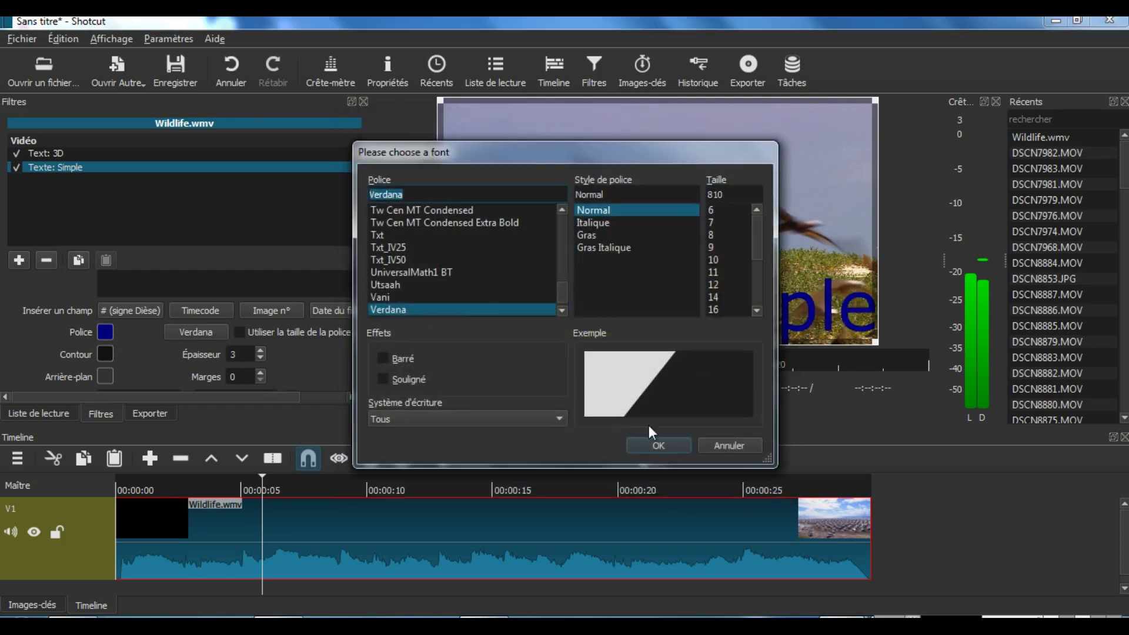
{"action": "left_click", "coordinate": [659, 445]}
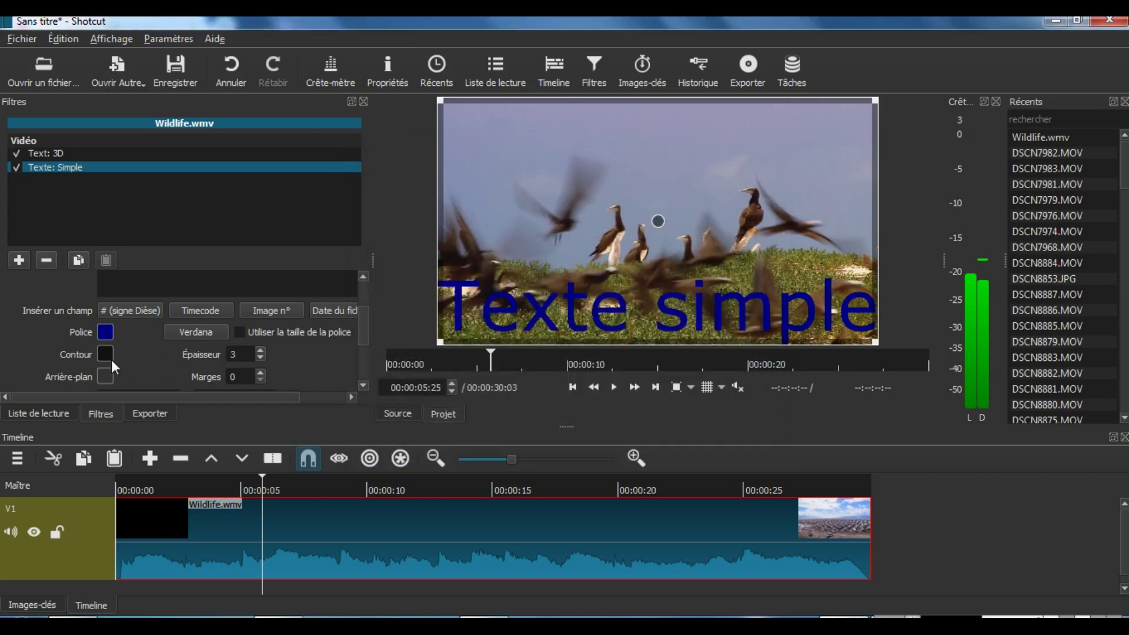
{"action": "left_click_drag", "start_coordinate": [229, 353], "coordinate": [246, 351]}
{"action": "type", "text": "20"}
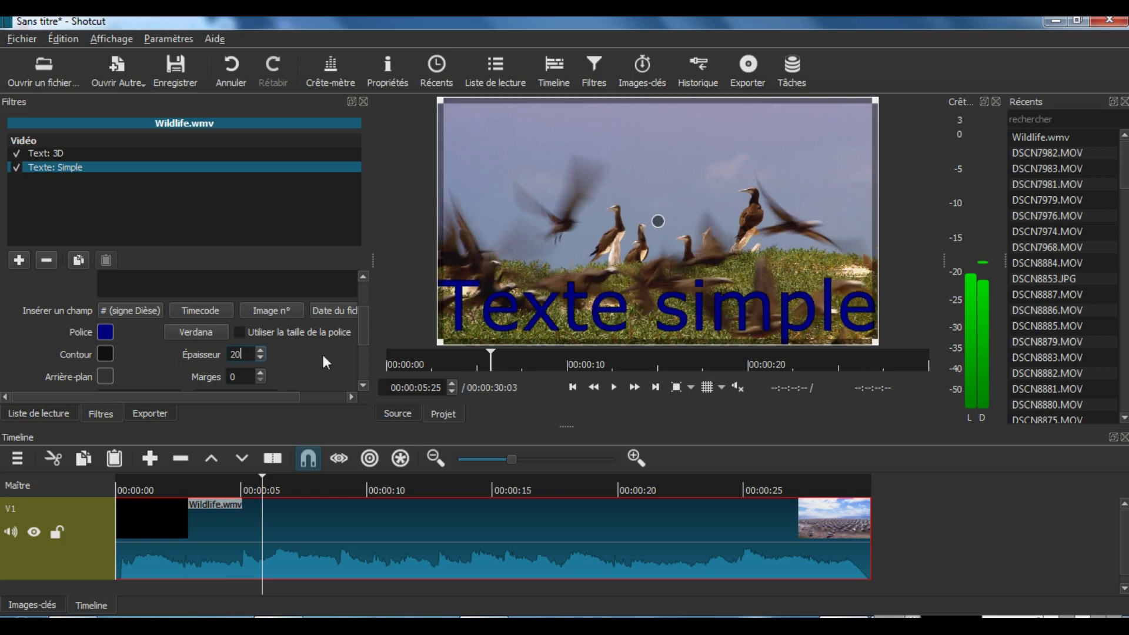
Align the simple text vertically to Milieu and reshape its box in the preview to about 1063 x 461 at position 367, 65
{"action": "left_click_drag", "start_coordinate": [364, 326], "coordinate": [366, 356]}
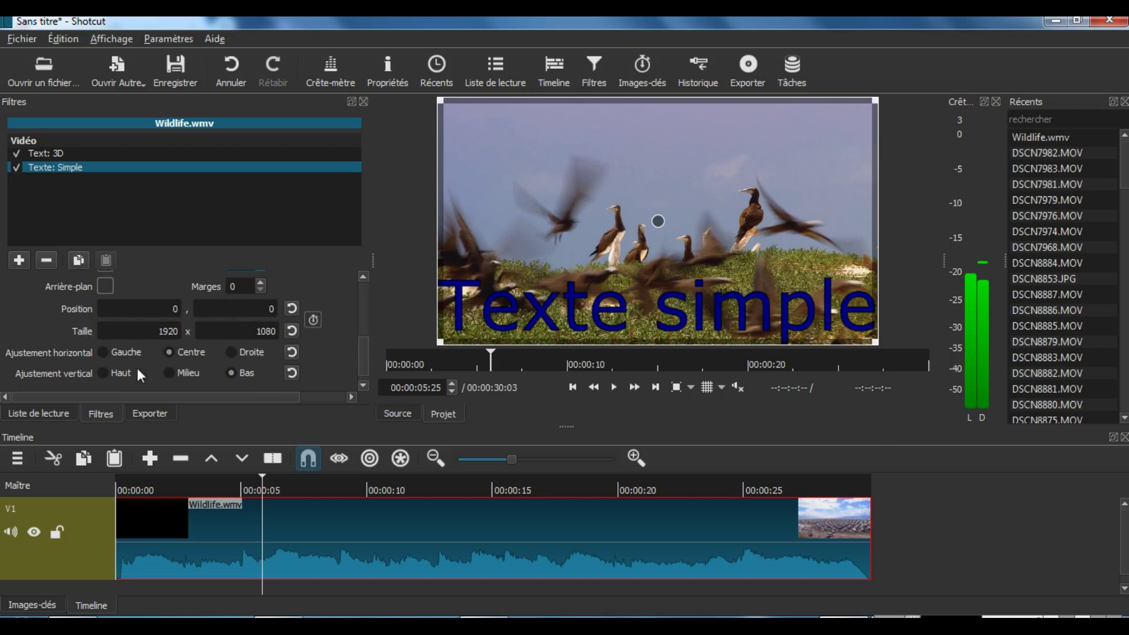
{"action": "left_click", "coordinate": [169, 373]}
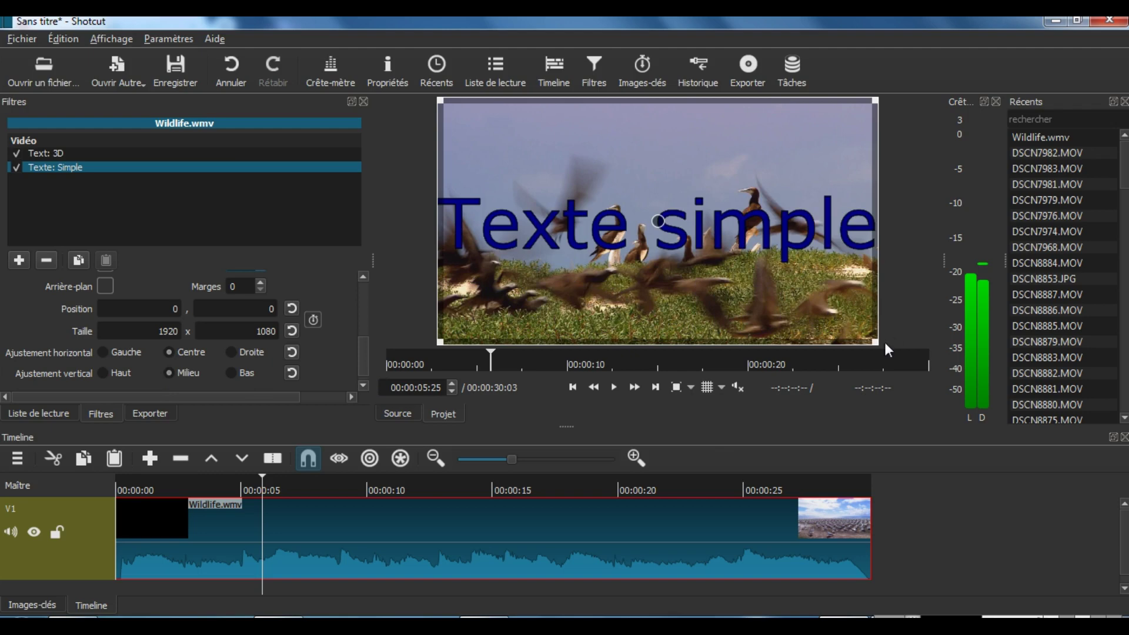
{"action": "left_click_drag", "start_coordinate": [870, 341], "coordinate": [662, 191]}
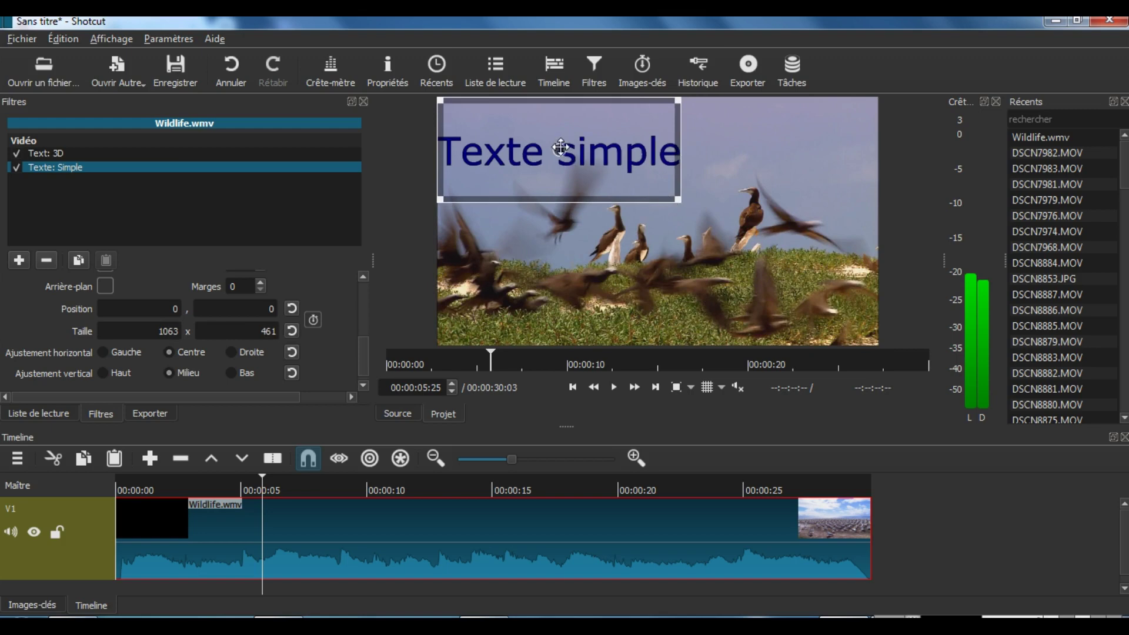
{"action": "left_click_drag", "start_coordinate": [563, 148], "coordinate": [655, 164]}
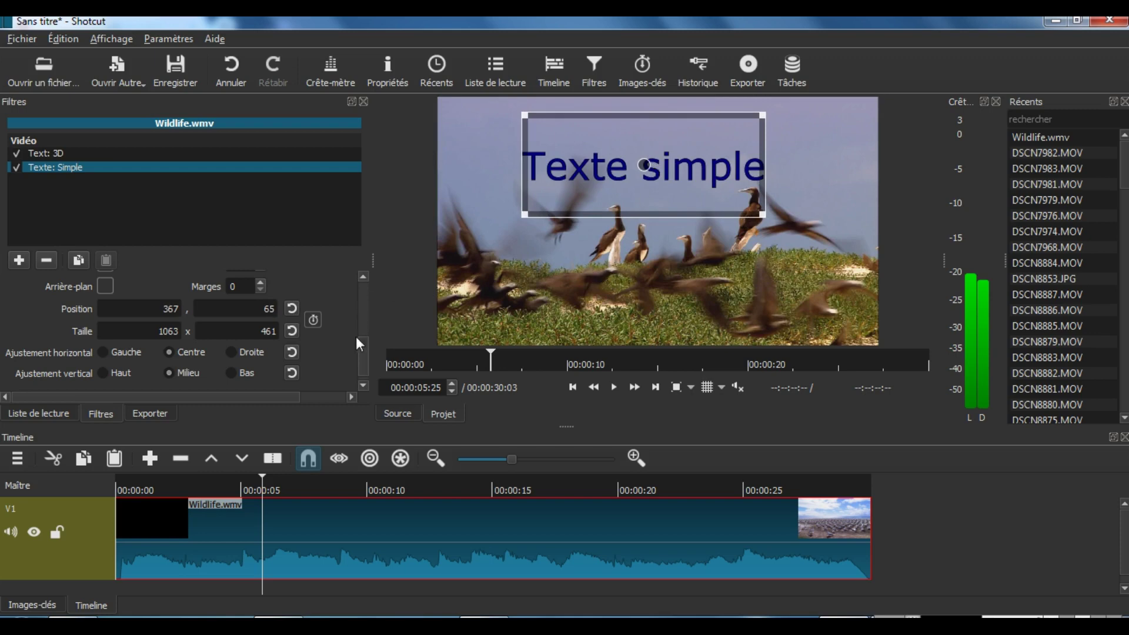
Try inserting the file name field after "Texte simple" and delete the #resource# code again
{"action": "left_click_drag", "start_coordinate": [363, 351], "coordinate": [362, 309]}
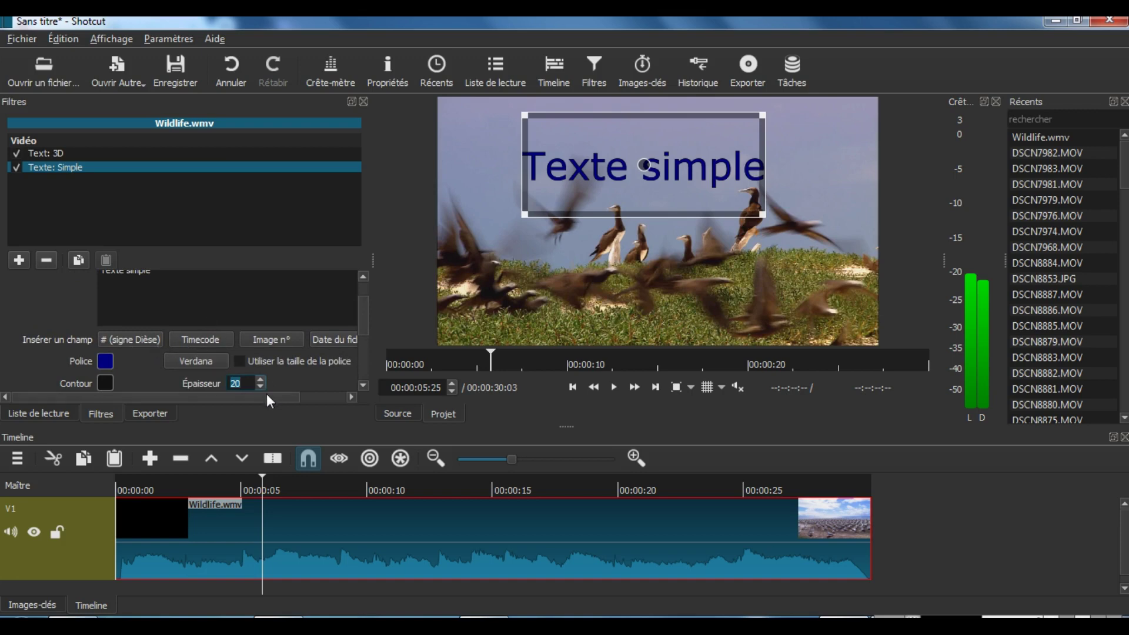
{"action": "left_click_drag", "start_coordinate": [270, 401], "coordinate": [319, 377]}
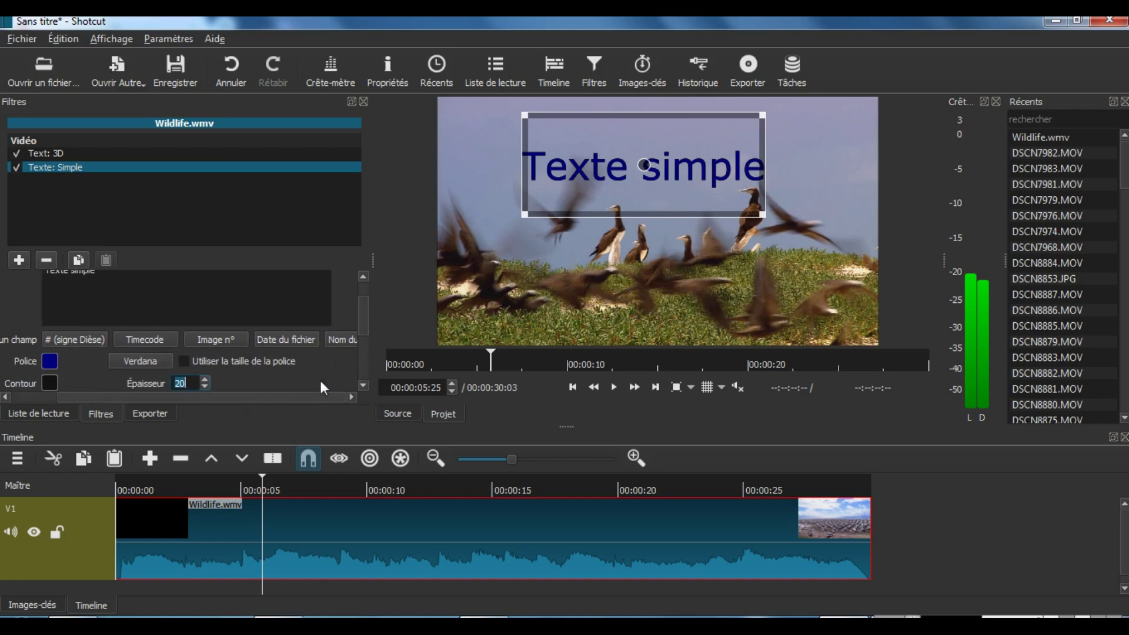
{"action": "left_click", "coordinate": [342, 341]}
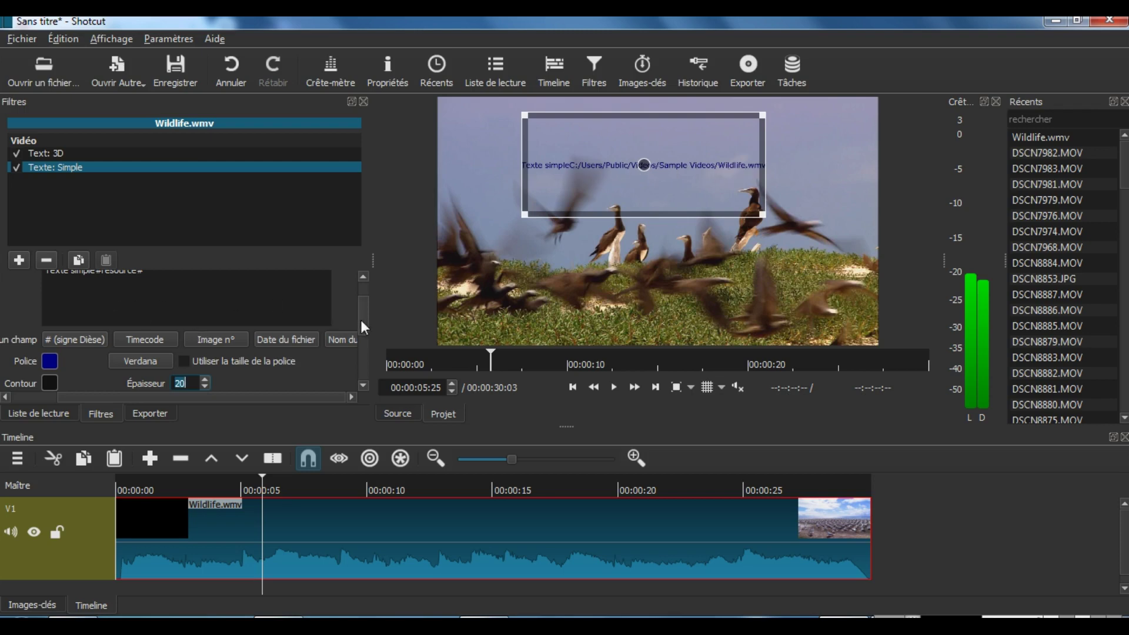
{"action": "left_click_drag", "start_coordinate": [361, 320], "coordinate": [358, 302]}
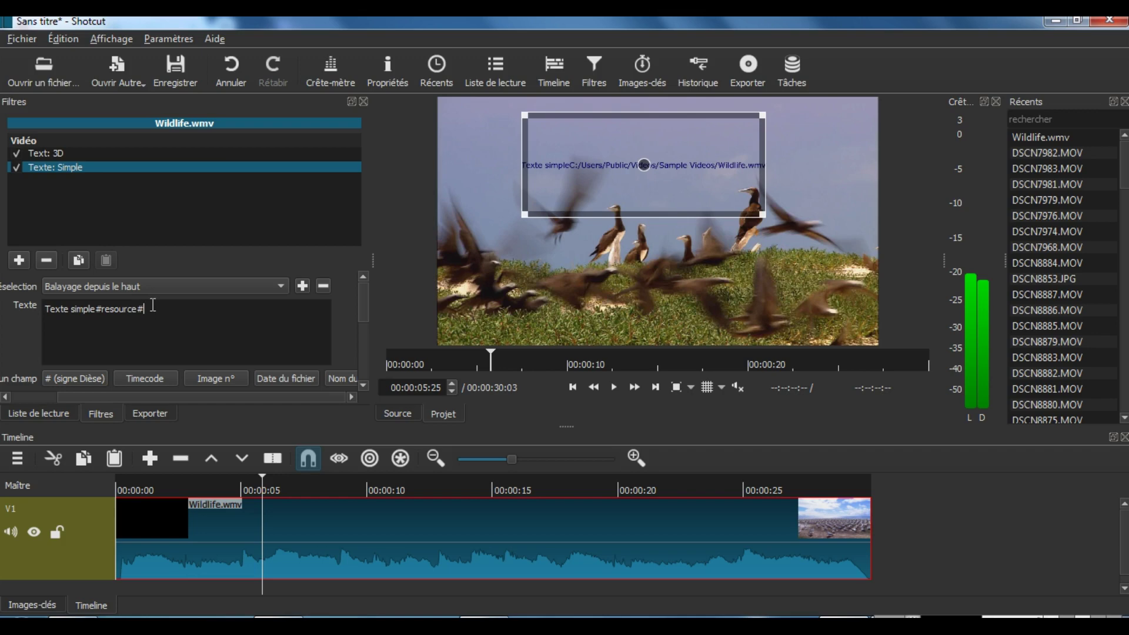
{"action": "key", "text": "BackSpace"}
{"action": "key", "text": "BackSpace"}
{"action": "key", "text": "BackSpace"}
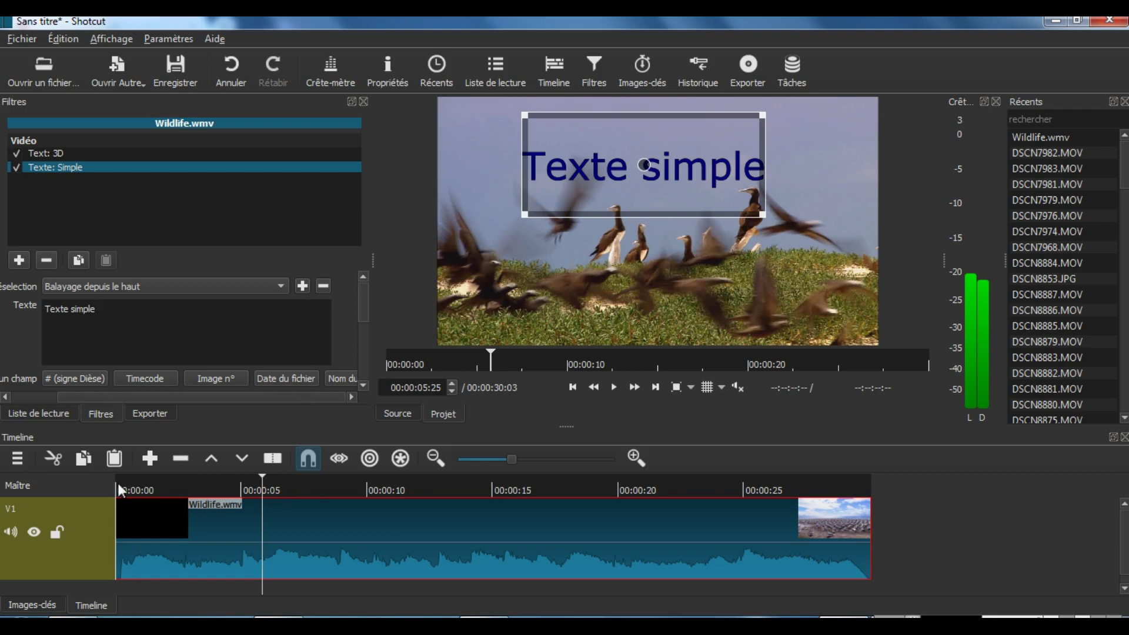
Play the clip from the beginning to about 10 seconds to check how the simple text displays
{"action": "left_click", "coordinate": [572, 386]}
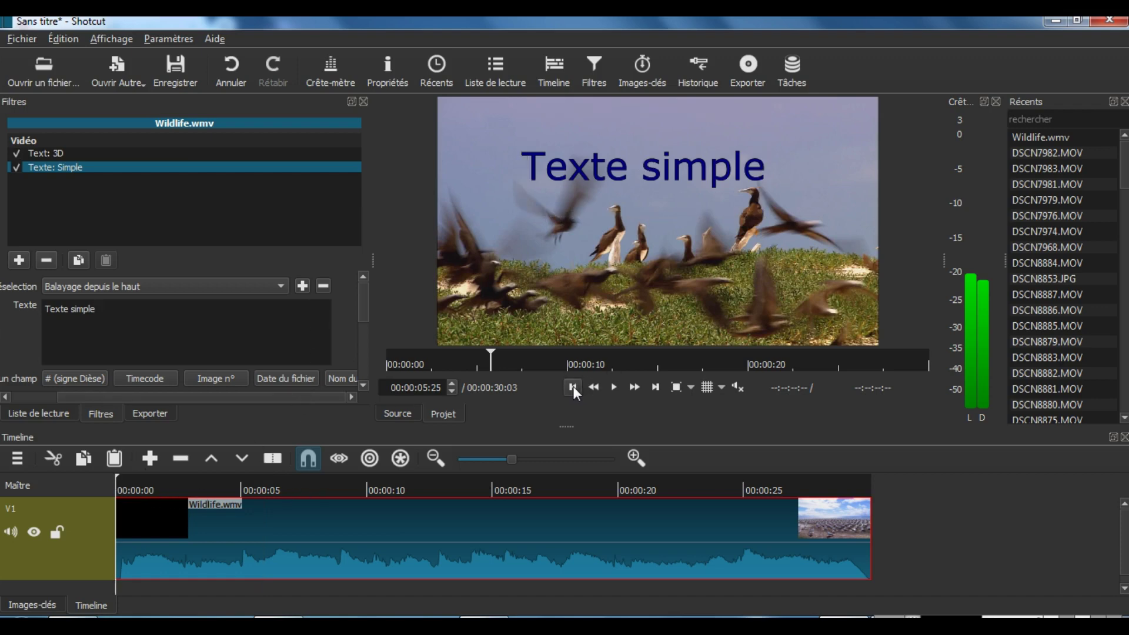
{"action": "left_click", "coordinate": [612, 388]}
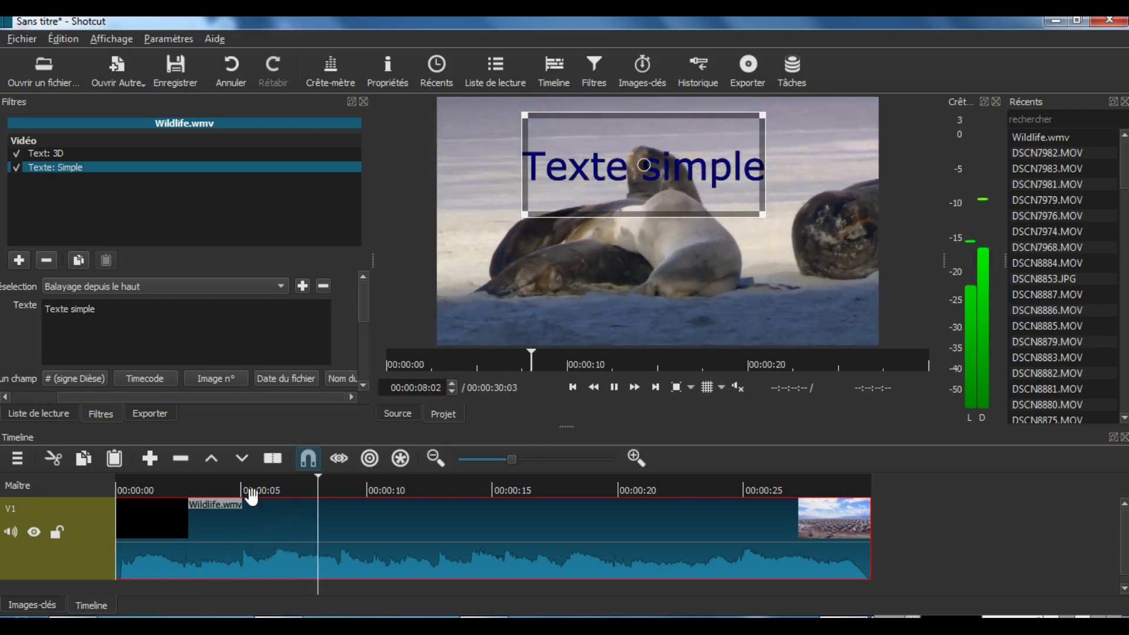
{"action": "left_click", "coordinate": [613, 387]}
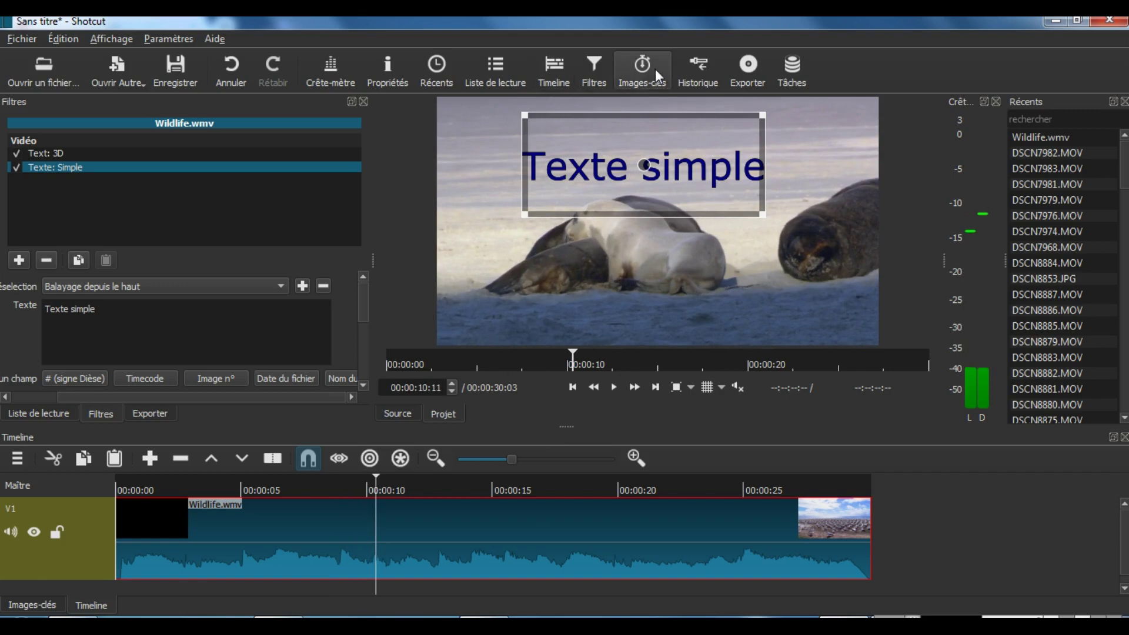
In the keyframes, limit the simple text filter to about 8–13 seconds and extend its start and end animations to about 2 seconds each
{"action": "left_click", "coordinate": [638, 72]}
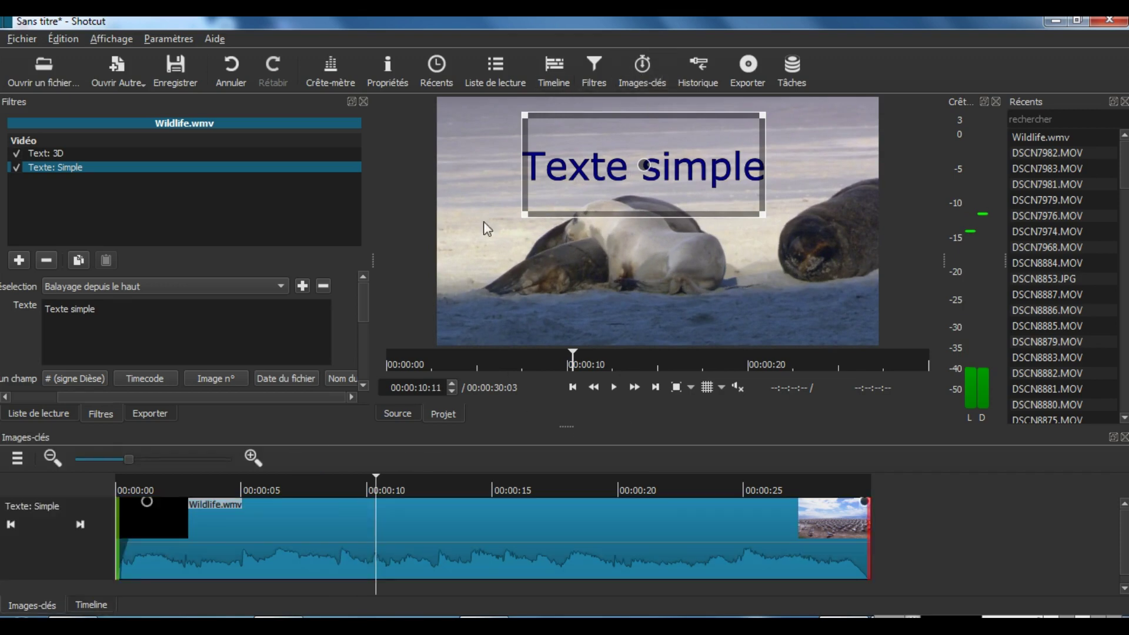
{"action": "left_click_drag", "start_coordinate": [123, 558], "coordinate": [320, 540]}
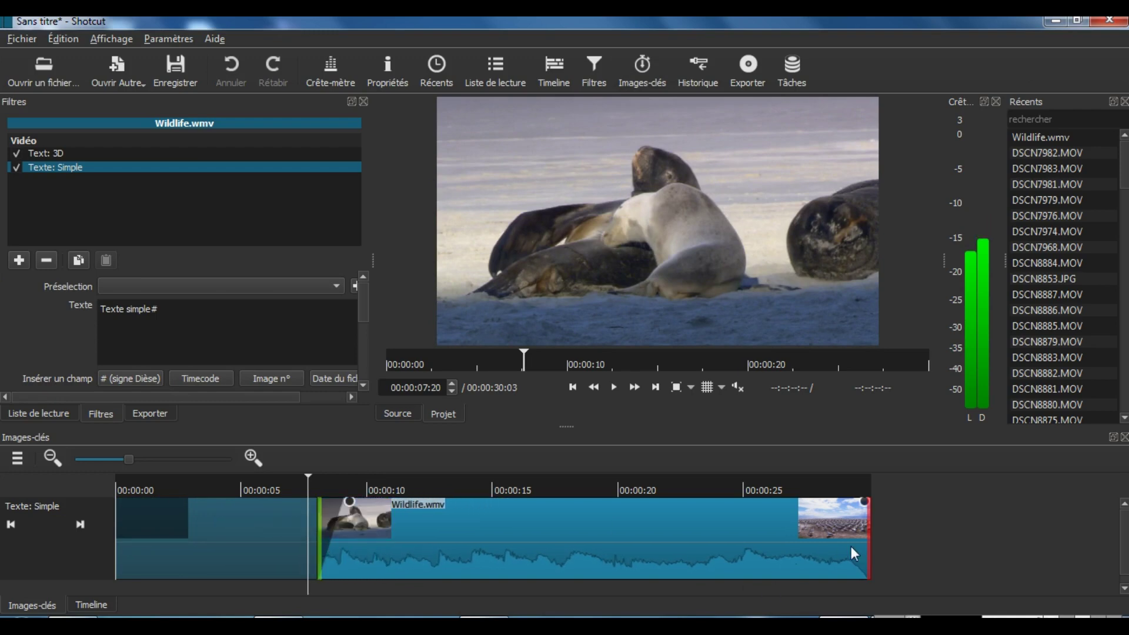
{"action": "left_click_drag", "start_coordinate": [748, 547], "coordinate": [448, 557]}
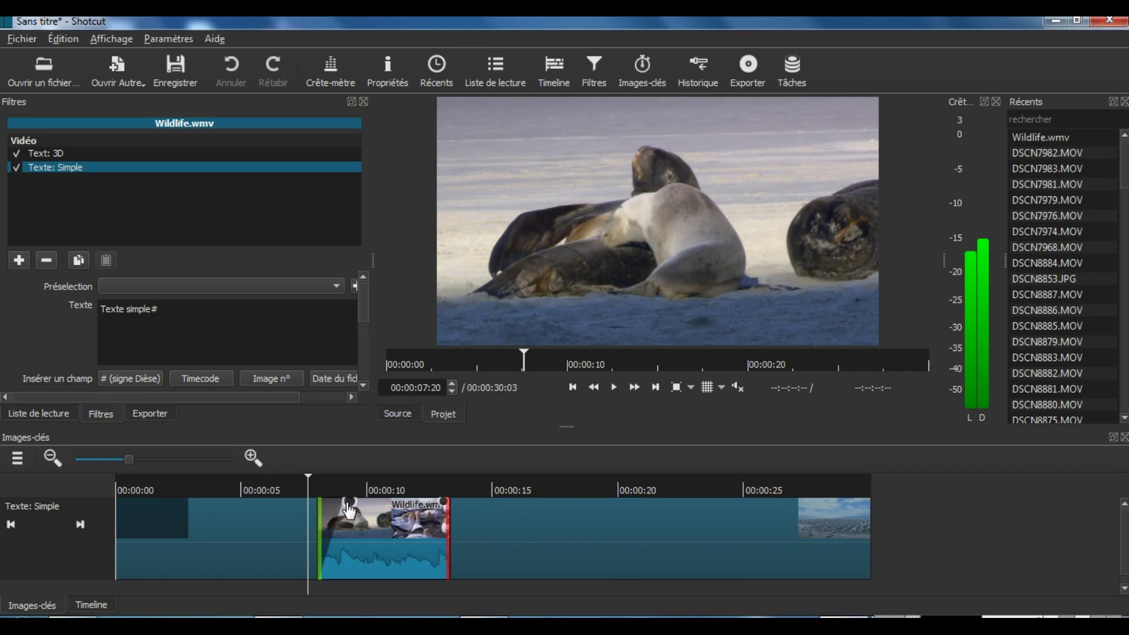
{"action": "left_click_drag", "start_coordinate": [351, 510], "coordinate": [370, 505]}
{"action": "left_click_drag", "start_coordinate": [445, 510], "coordinate": [385, 514]}
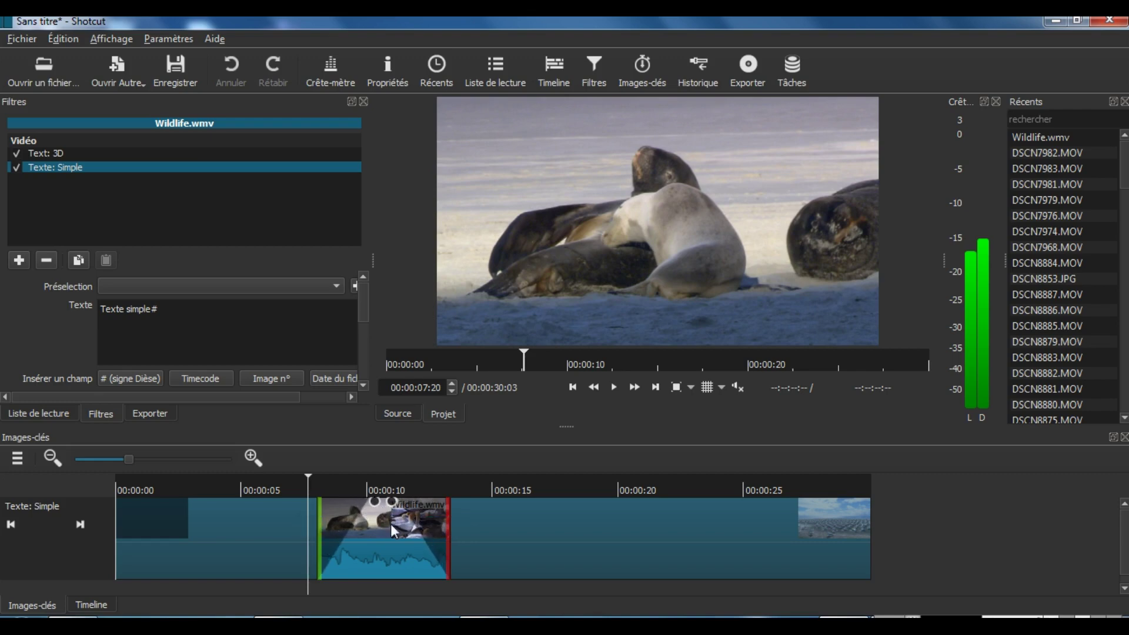
Return to the timeline and play from near the start to about 17 seconds to check both titles
{"action": "left_click", "coordinate": [128, 481]}
{"action": "left_click", "coordinate": [90, 604]}
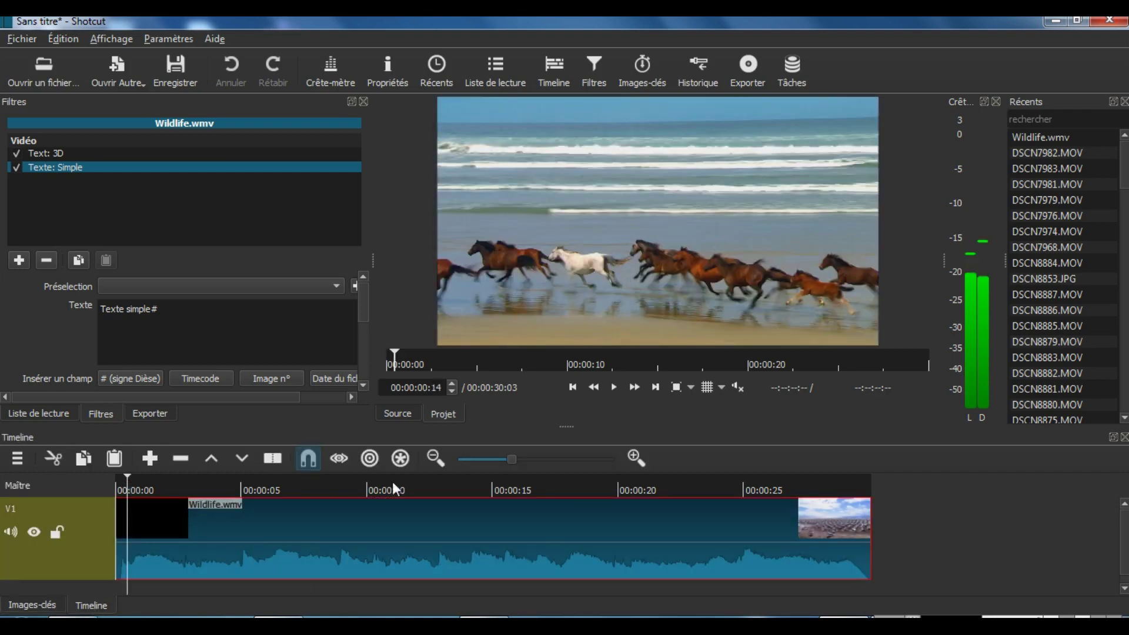
{"action": "left_click", "coordinate": [613, 386]}
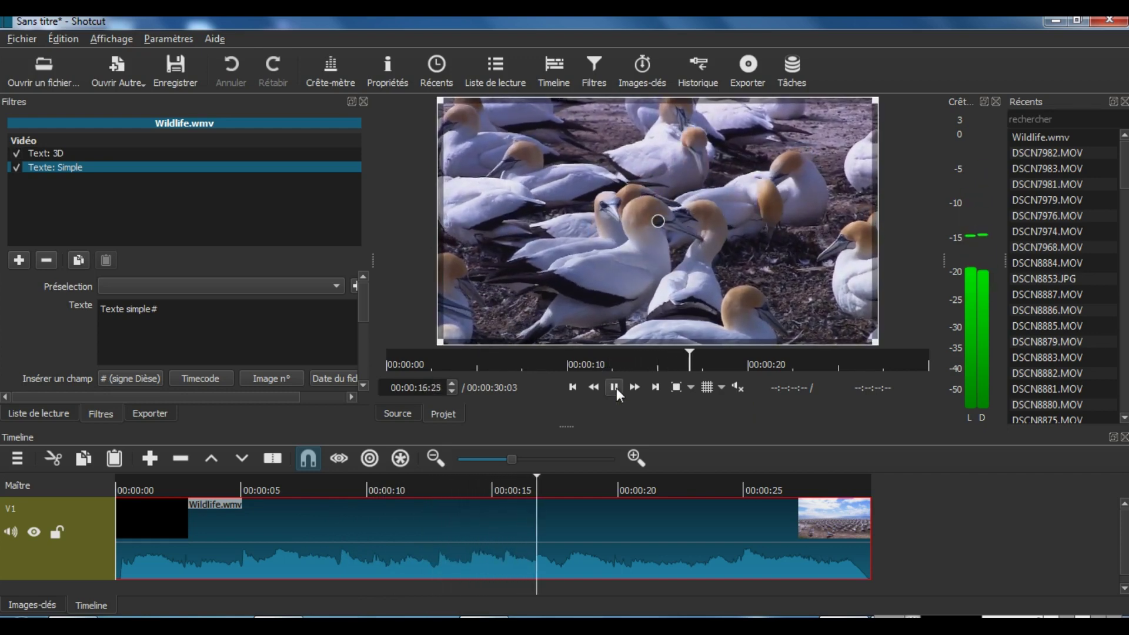
{"action": "left_click", "coordinate": [615, 386]}
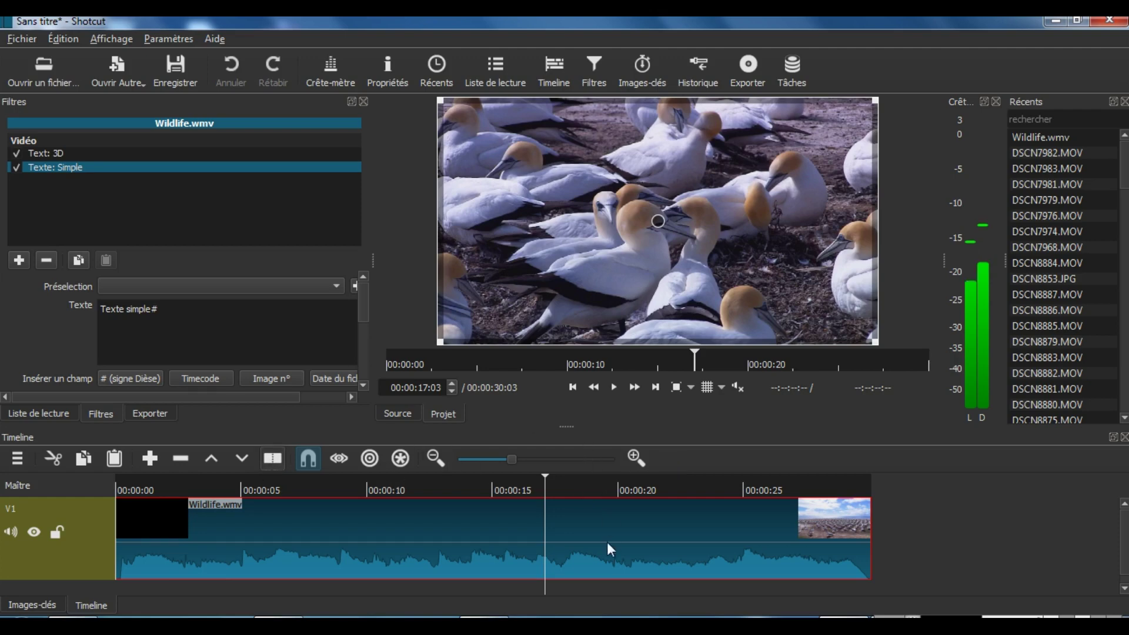
Split the Wildlife.wmv clip at 00:00:17:03 and delete the part after the cut
{"action": "key", "text": "s"}
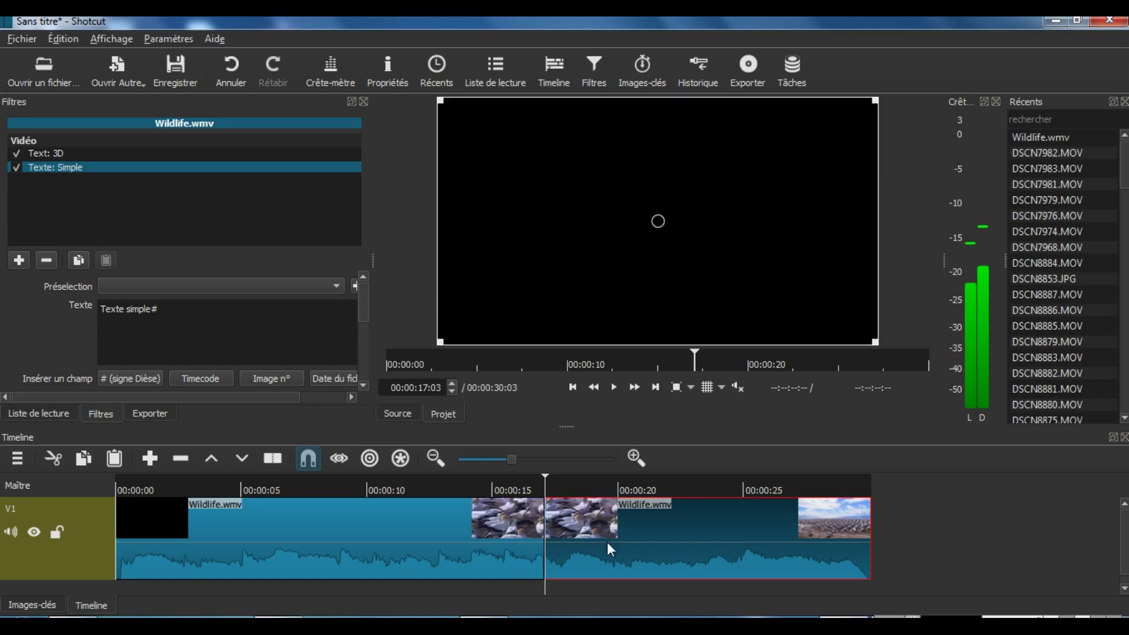
{"action": "key", "text": "Delete"}
{"action": "key", "text": "Left"}
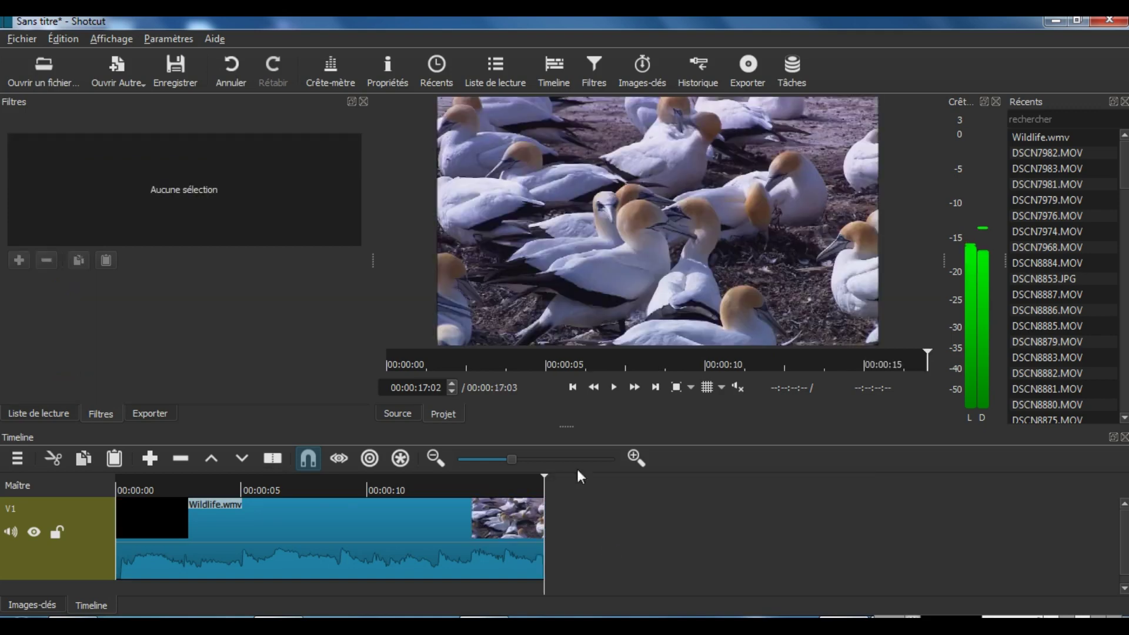
Export the timeline with the advanced settings shown, as an mp4 file named "Texte" in the Shotcut videos folder
{"action": "left_click", "coordinate": [746, 82]}
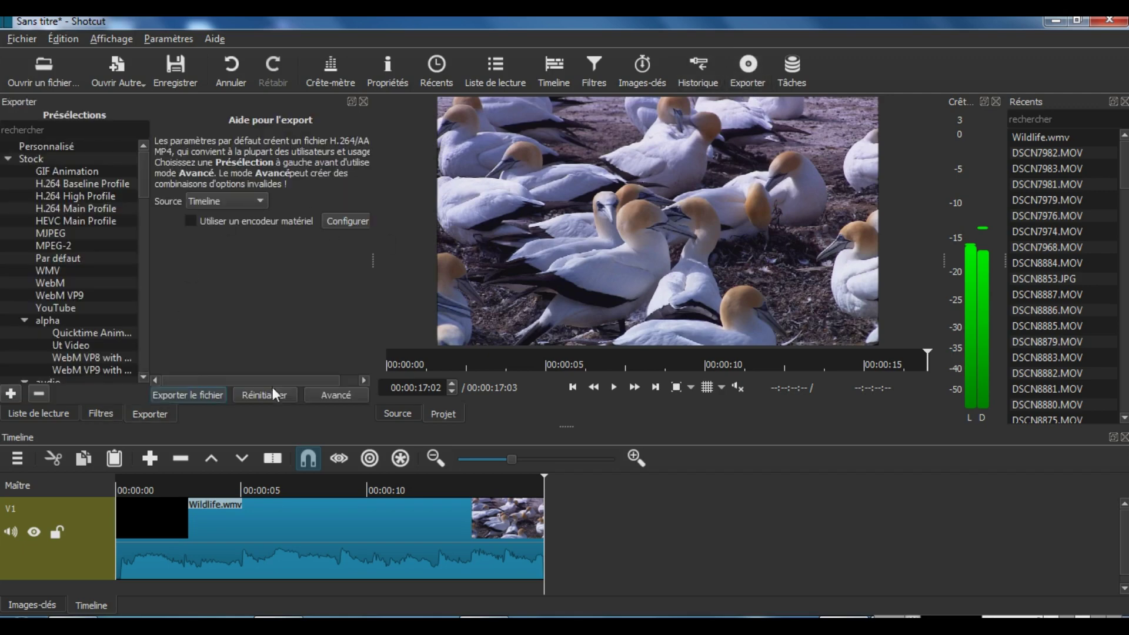
{"action": "left_click", "coordinate": [328, 393]}
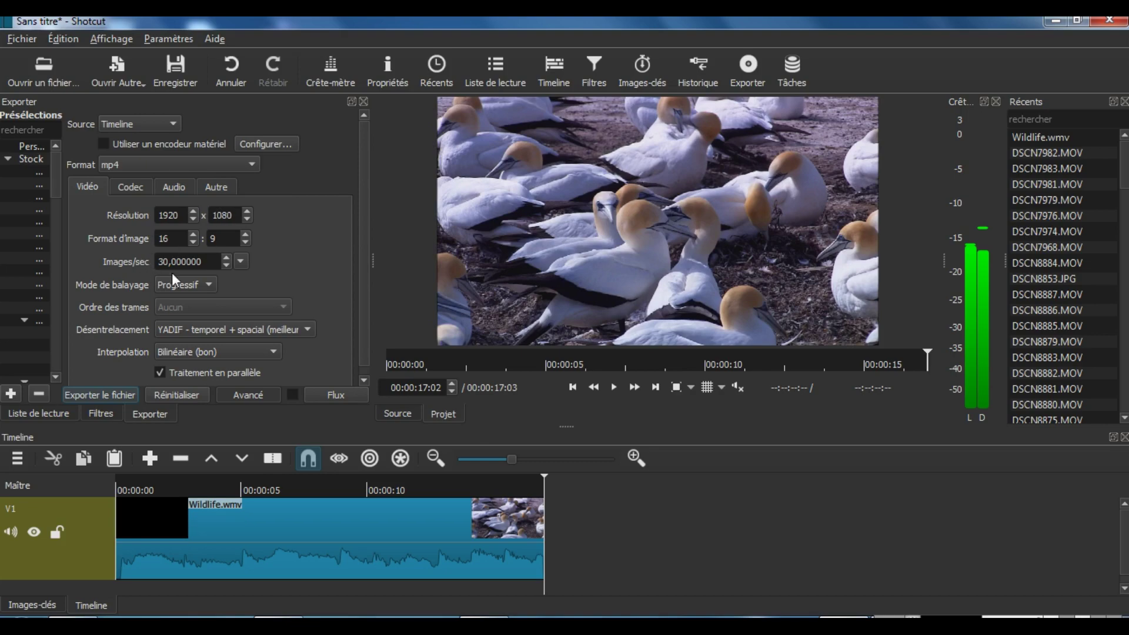
{"action": "left_click", "coordinate": [117, 394]}
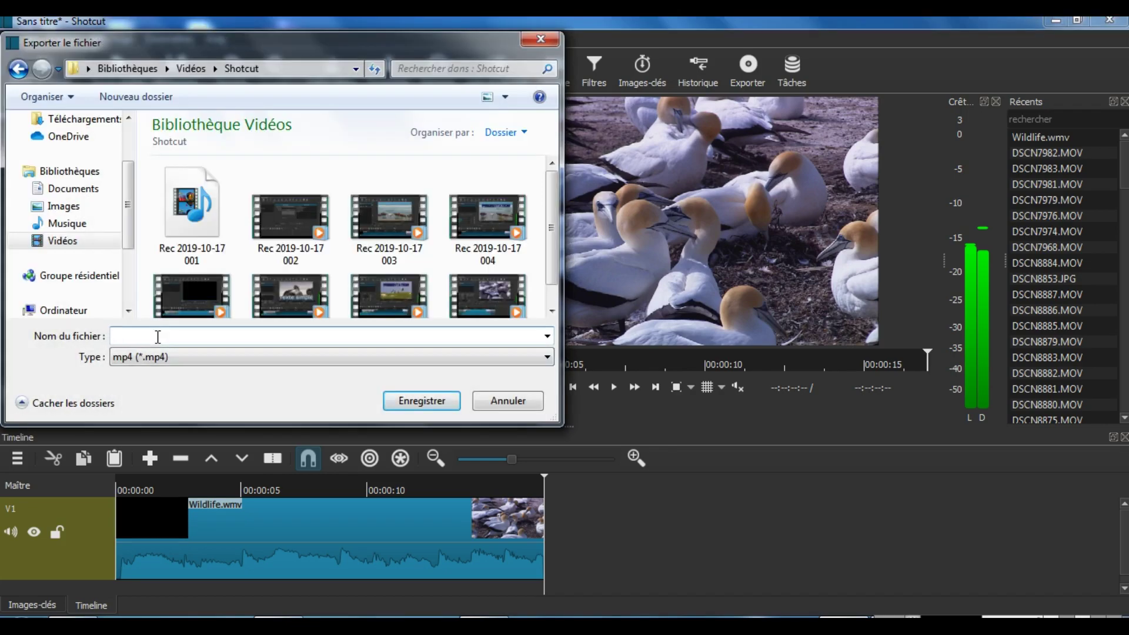
{"action": "type", "text": "T"}
{"action": "key", "text": "Caps_Lock"}
{"action": "type", "text": "exte"}
{"action": "left_click", "coordinate": [423, 400]}
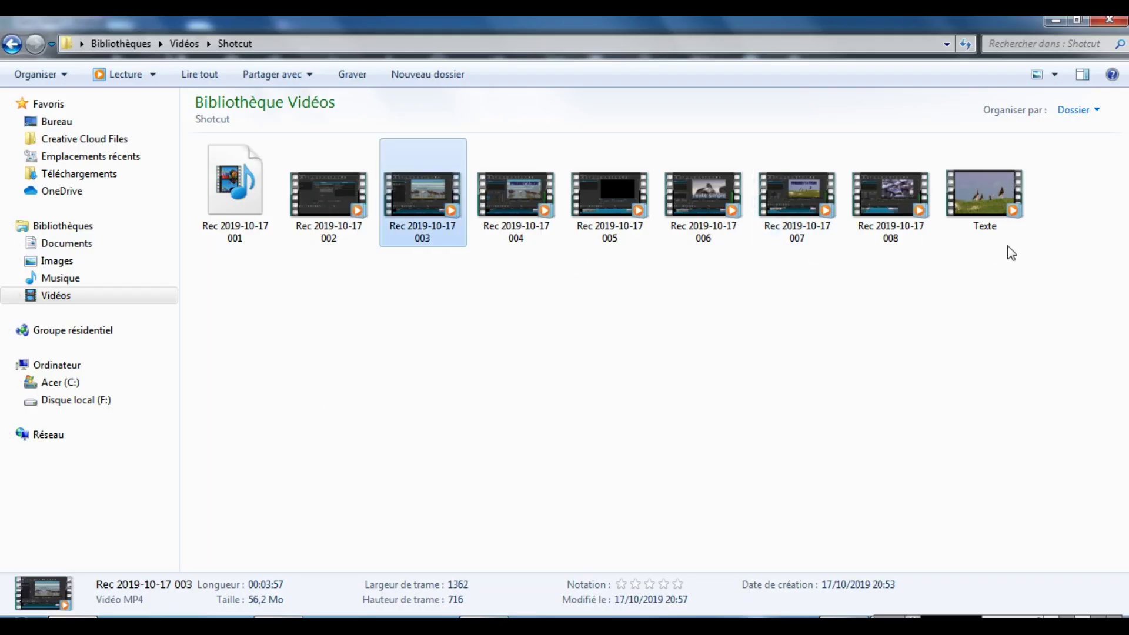
Switch to the Shotcut folder in the file explorer, play the exported Texte video and maximize the player
{"action": "double_click", "coordinate": [966, 188]}
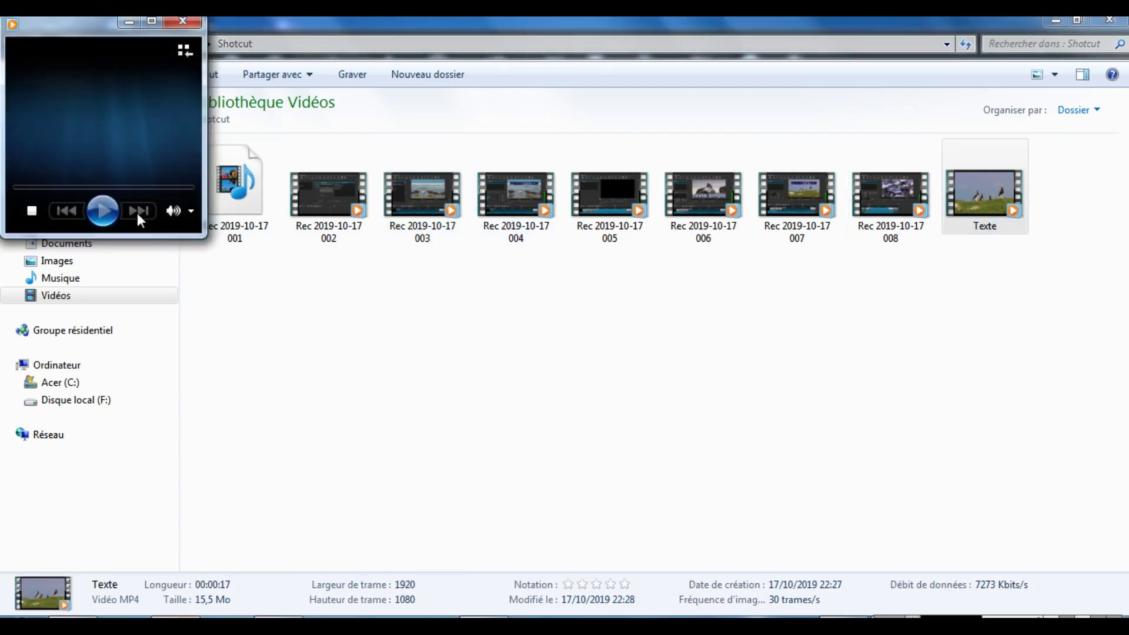
{"action": "double_click", "coordinate": [169, 27]}
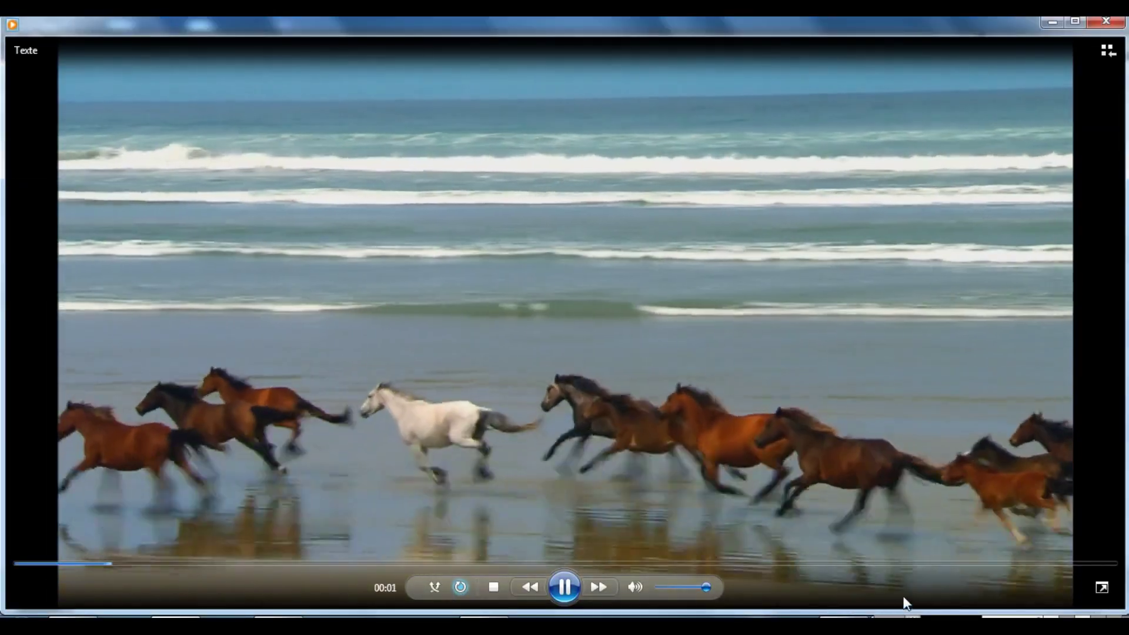